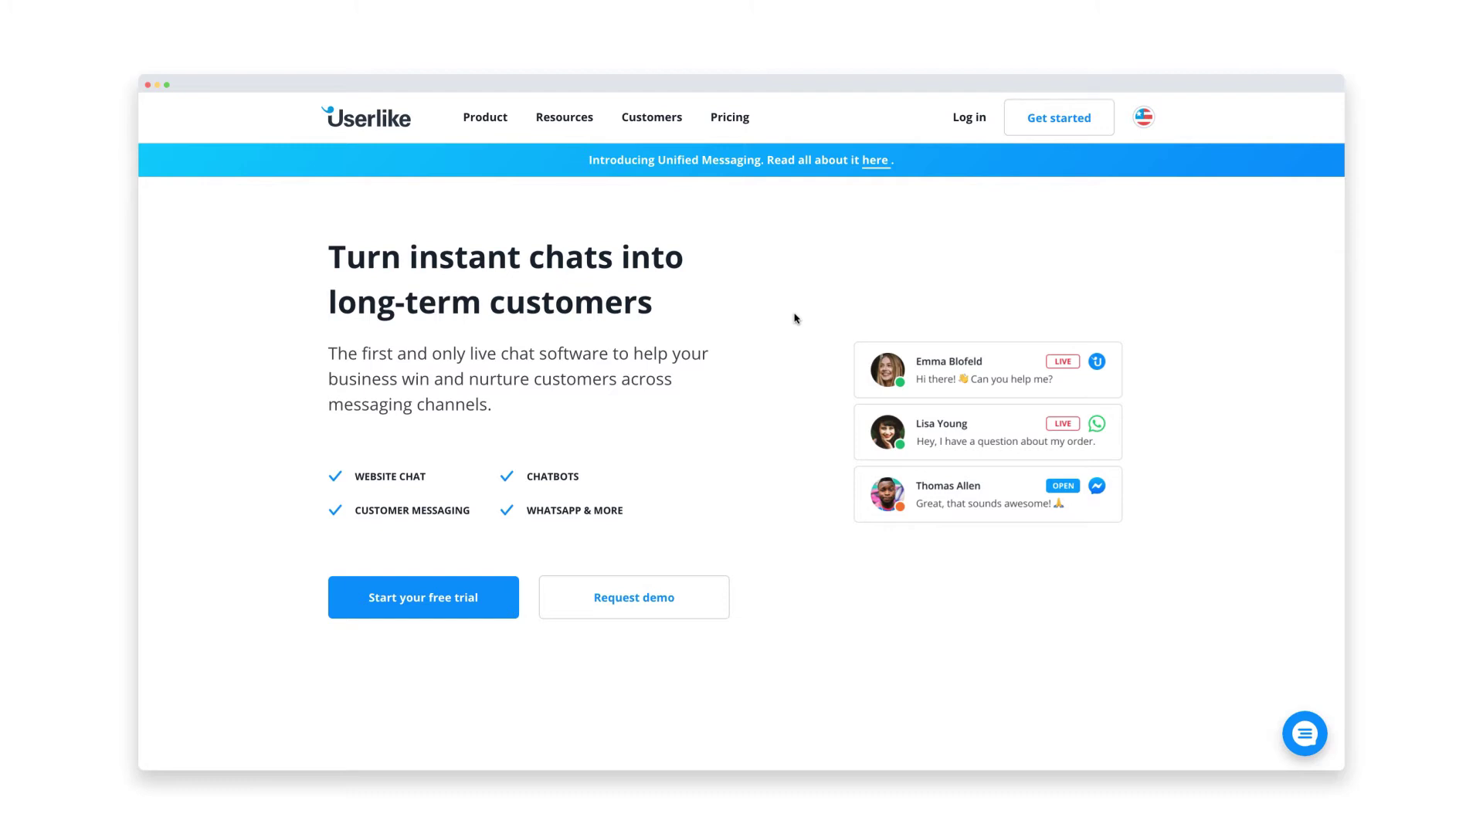
- Open the Userlike pricing page and scroll down to the plans' Get started button
{"action": "left_click", "coordinate": [730, 121]}
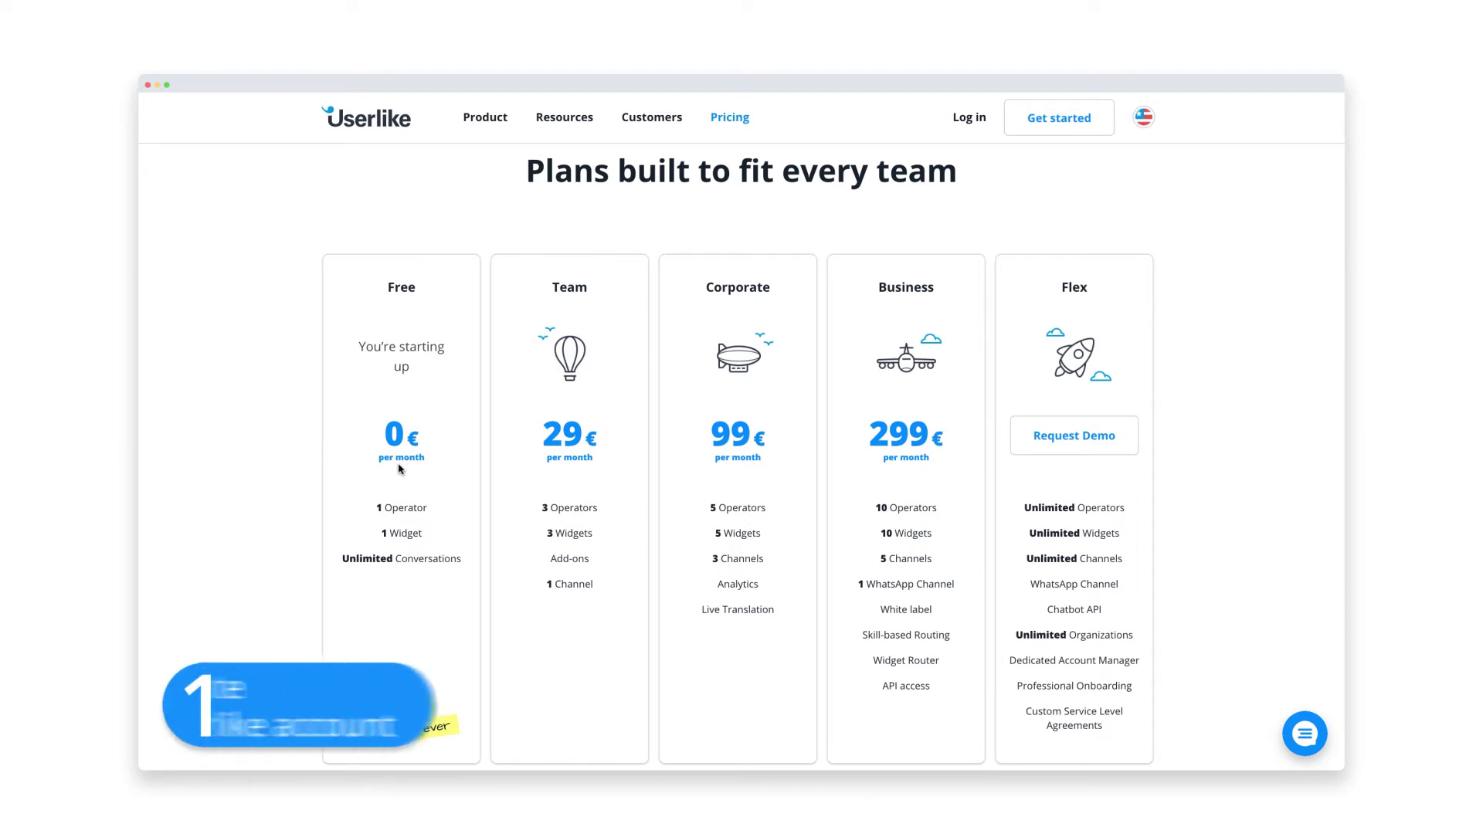
{"action": "scroll", "coordinate": [400, 469], "scroll_direction": "down", "scroll_amount": 3}
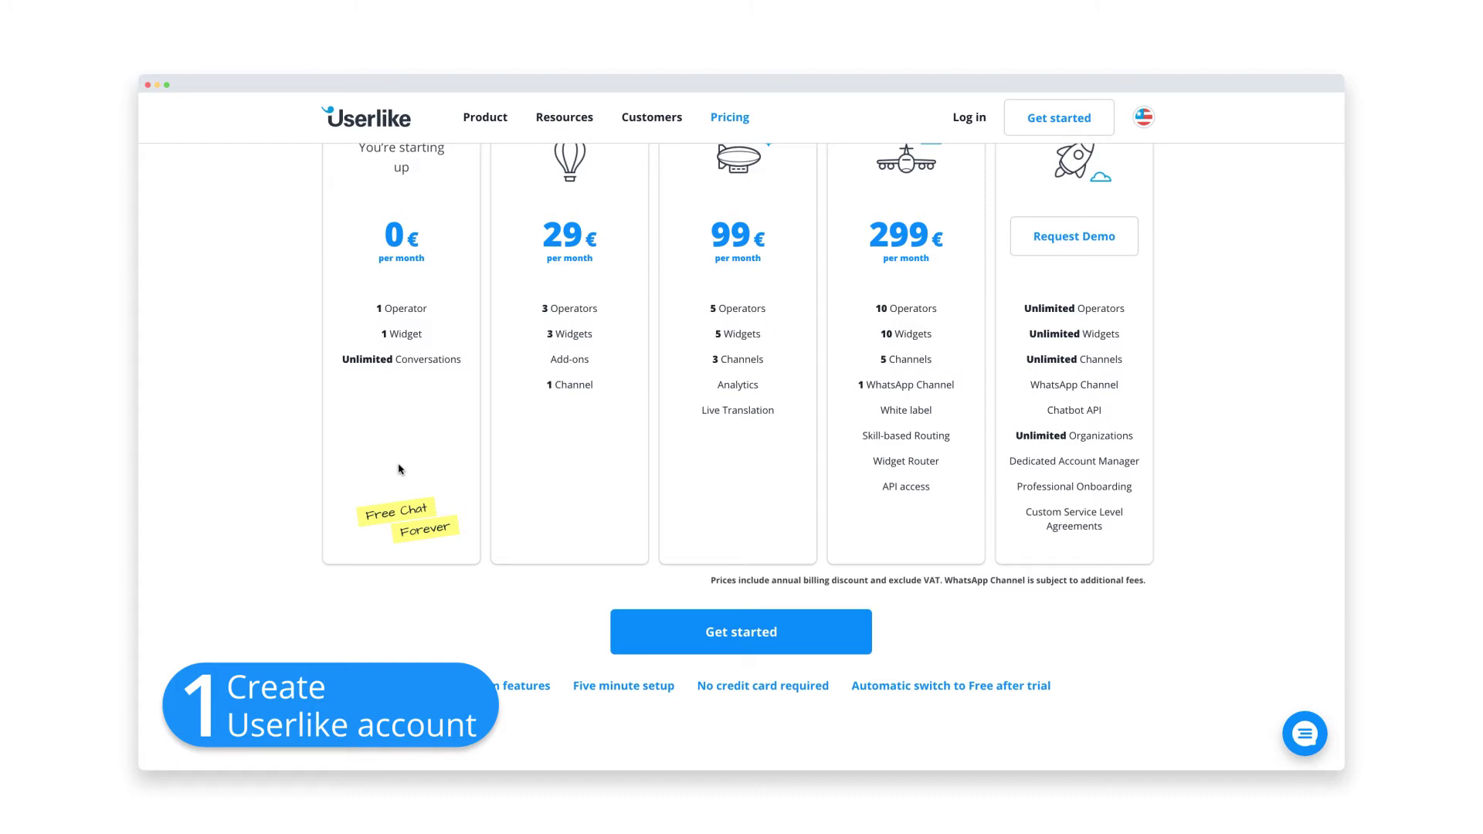
- Start the free trial sign-up with first name, last name and e-mail, opting into founder notes
{"action": "left_click", "coordinate": [701, 637]}
{"action": "left_click", "coordinate": [637, 389]}
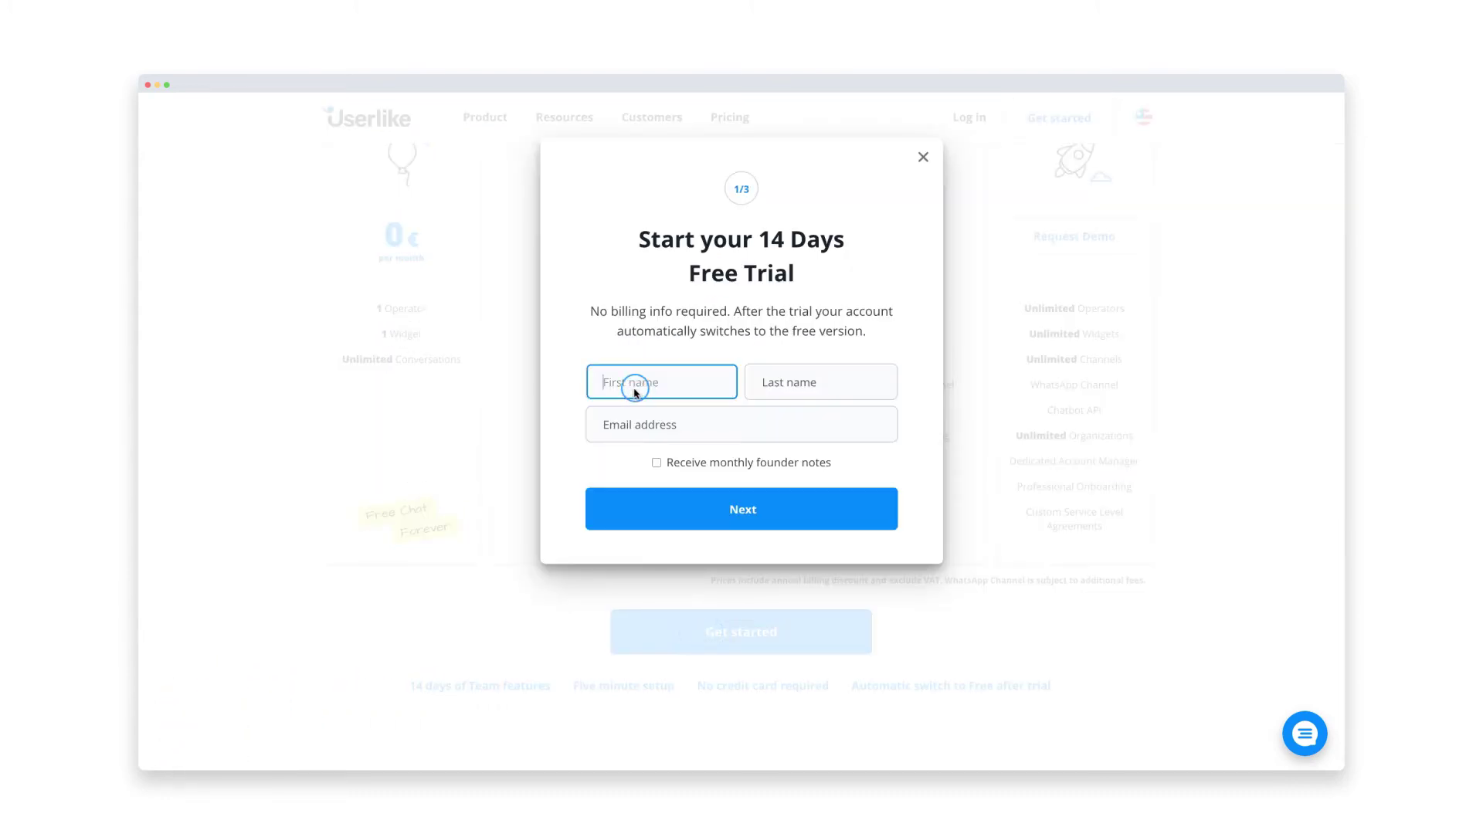
{"action": "key", "text": "Tab"}
{"action": "key", "text": "Tab"}
{"action": "left_click", "coordinate": [656, 463]}
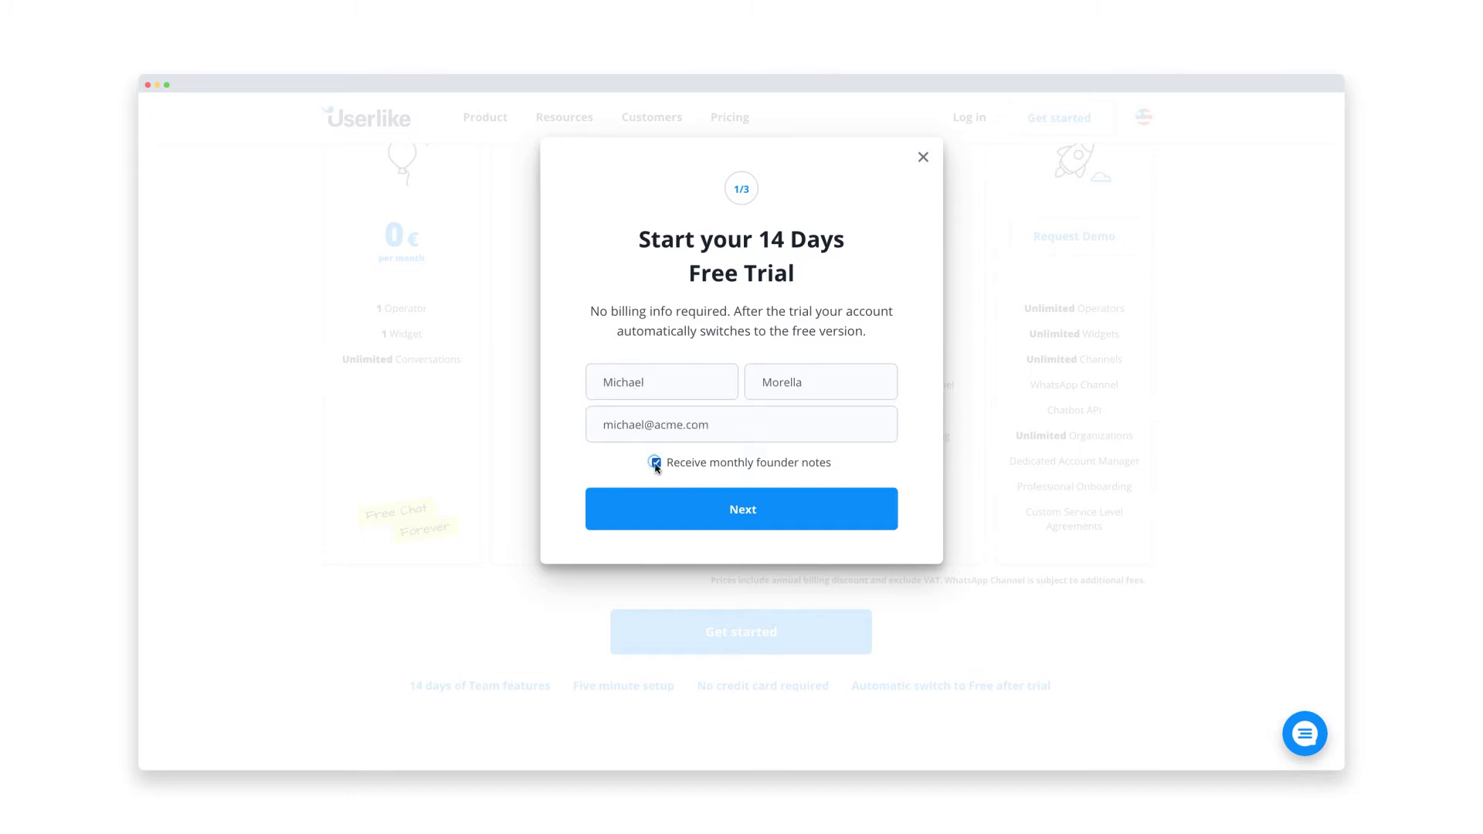
- Choose a username and enter the account password for the new account
{"action": "left_click", "coordinate": [653, 515]}
{"action": "key", "text": "Tab"}
{"action": "type", "text": "********"}
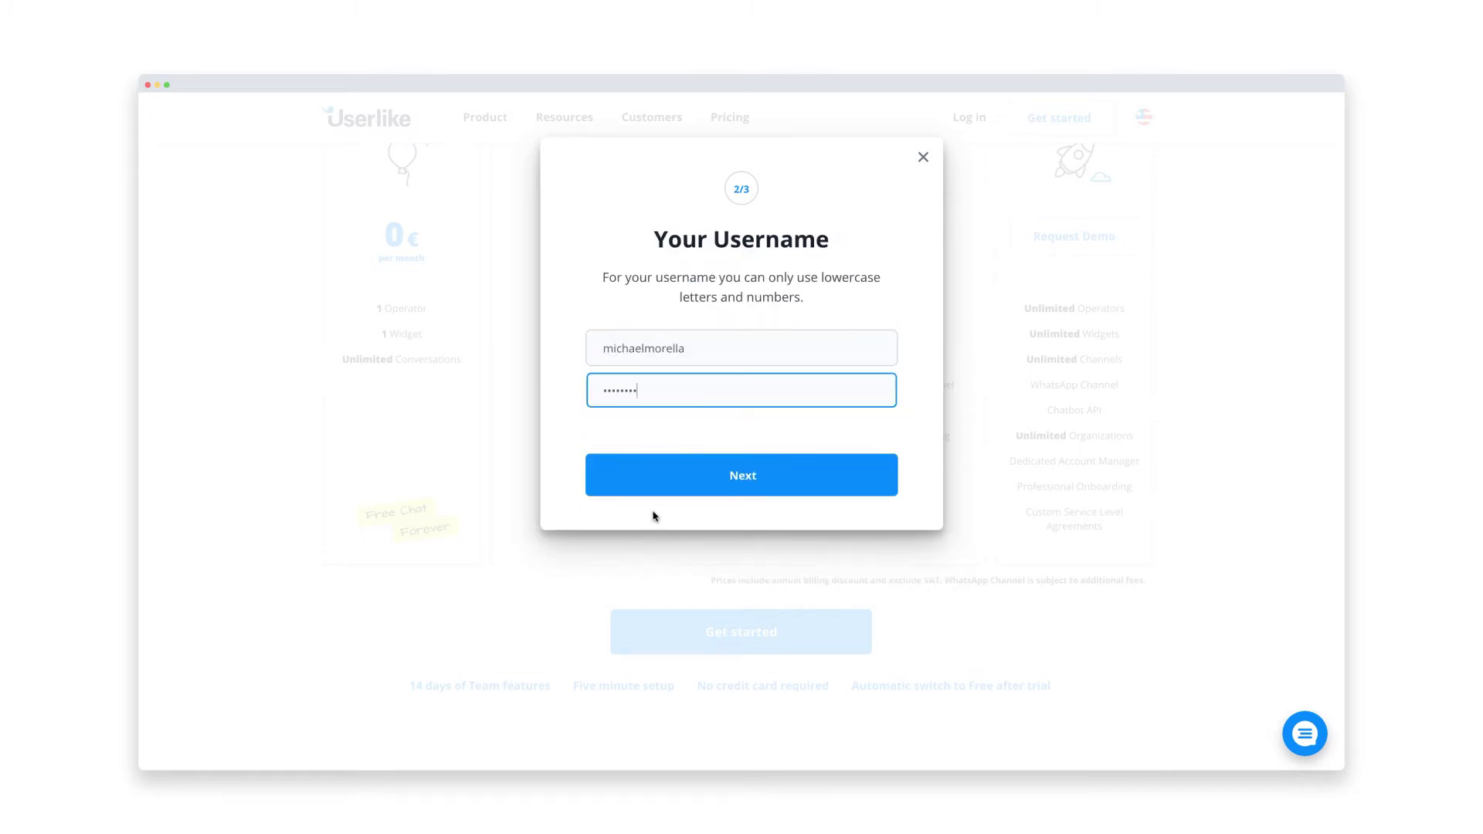
{"action": "key", "text": "Return"}
- Enter company Acme Corporation, 1-9 employees, industry Other, pass reCAPTCHA and create the account
{"action": "type", "text": "Acme Corporation"}
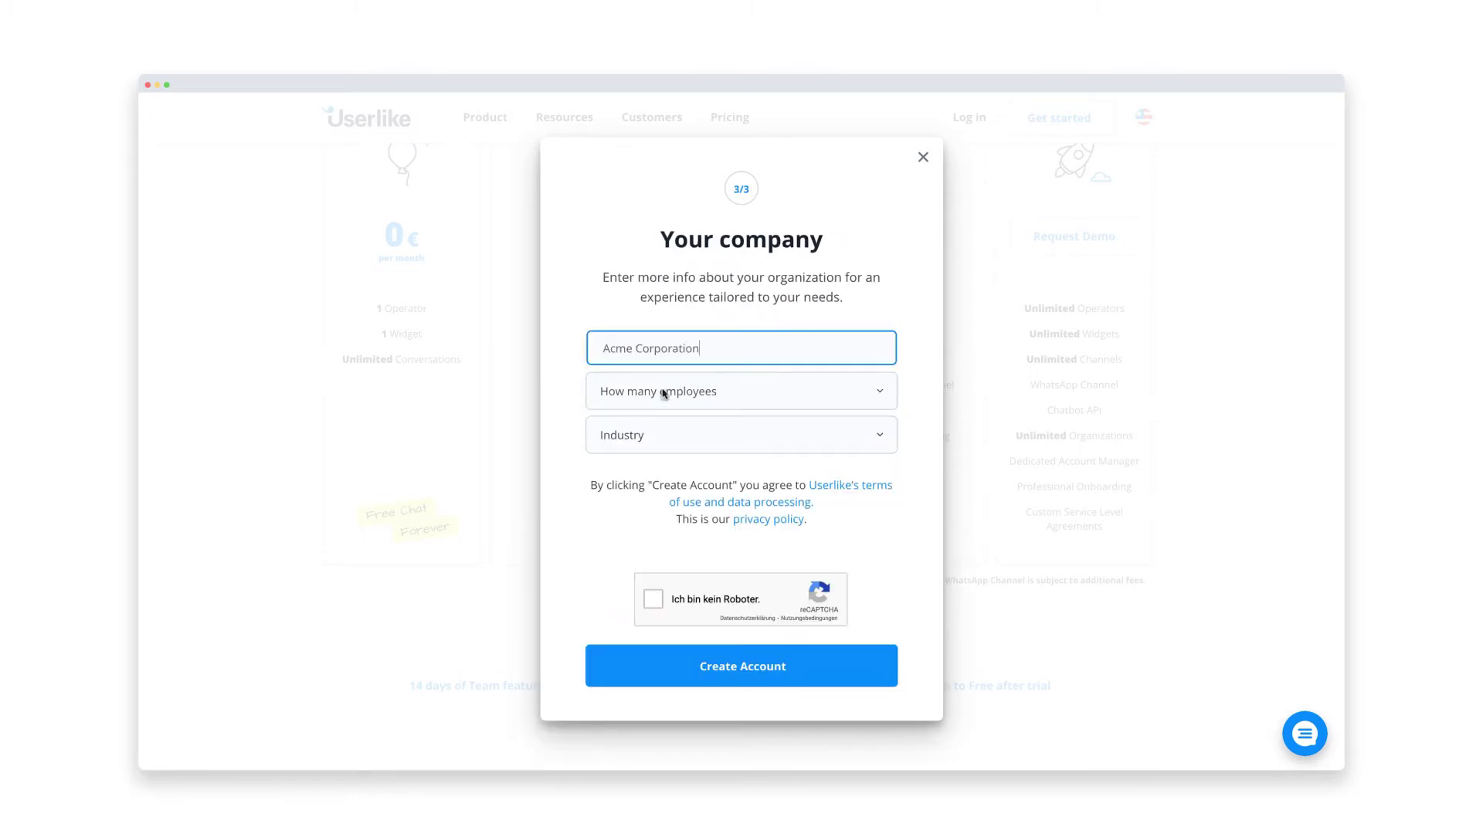
{"action": "left_click", "coordinate": [663, 392]}
{"action": "left_click", "coordinate": [677, 409]}
{"action": "left_click", "coordinate": [695, 434]}
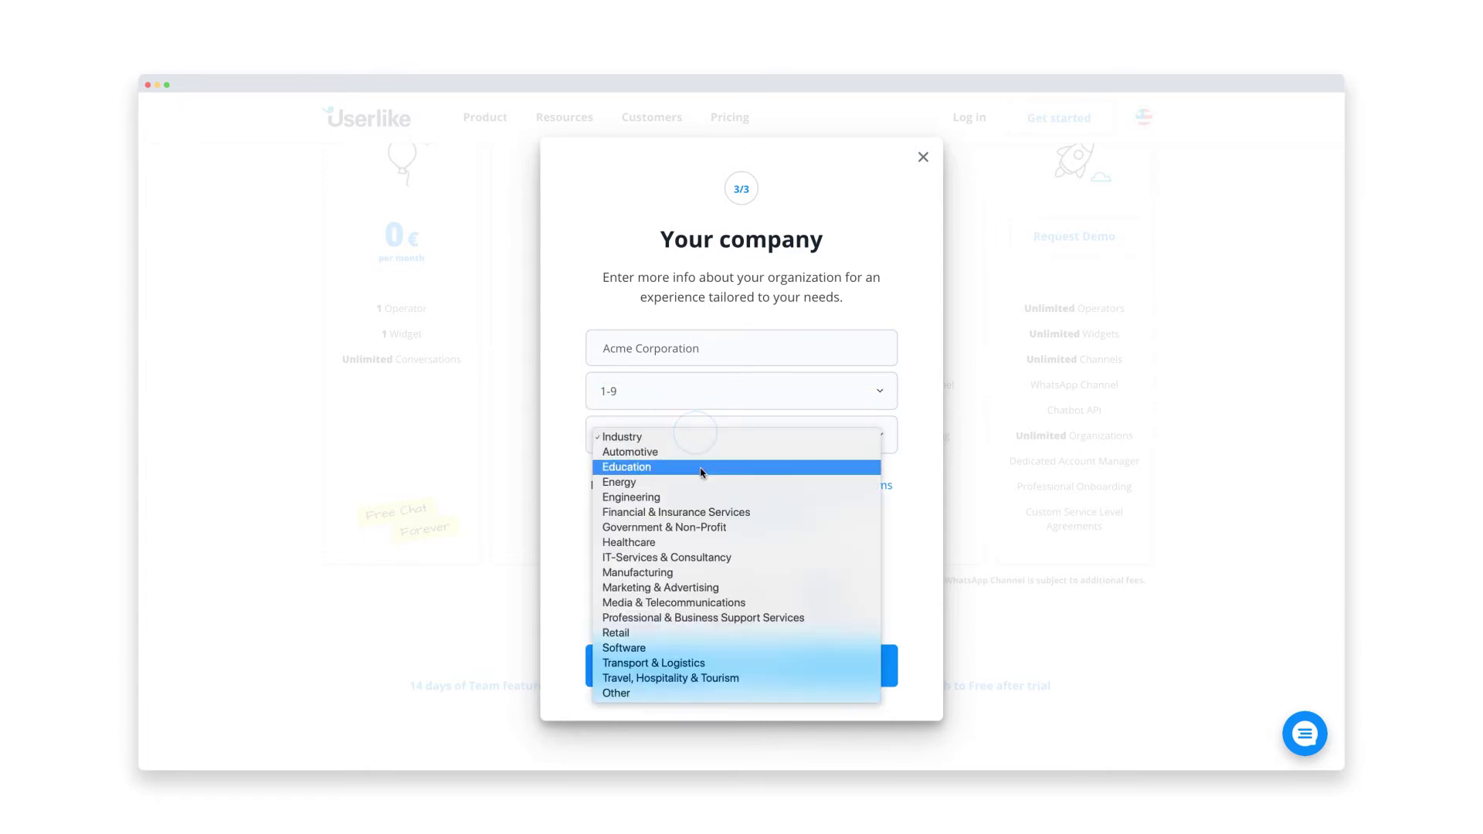
{"action": "left_click", "coordinate": [714, 693]}
{"action": "left_click", "coordinate": [653, 600]}
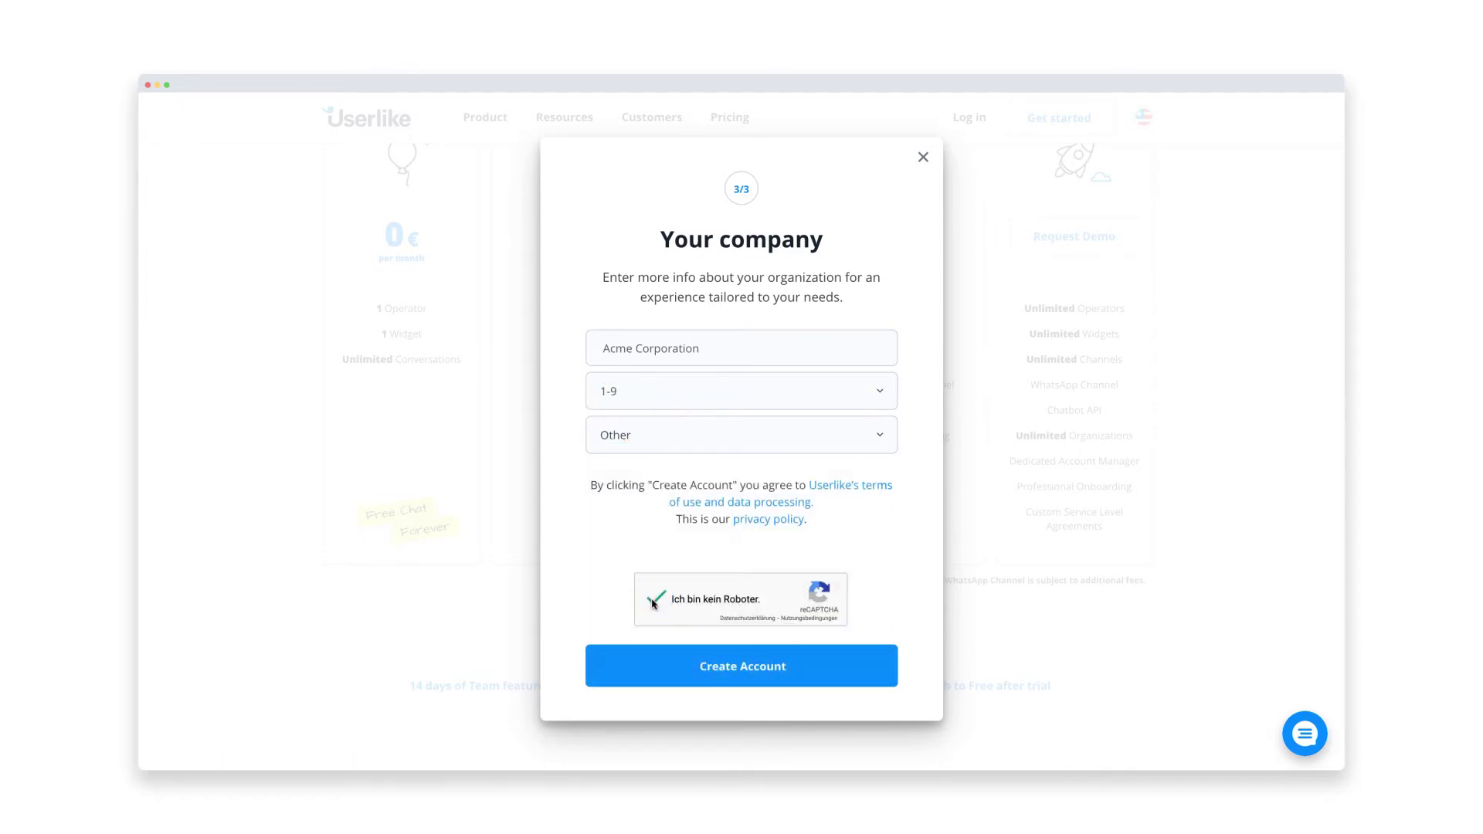
{"action": "left_click", "coordinate": [668, 663]}
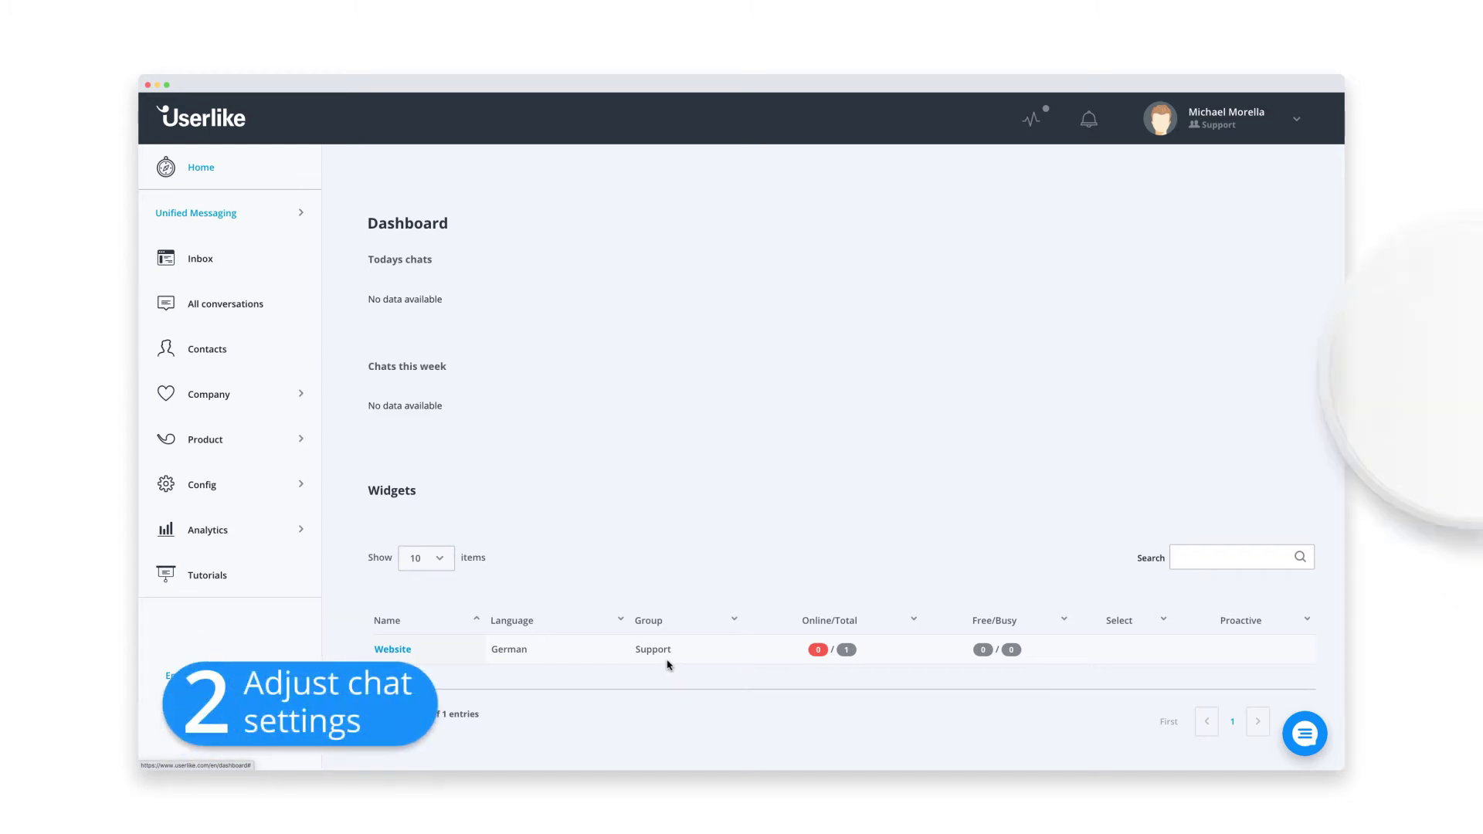
- Upload a new profile photo in My Profile, then go to Config > Widgets
{"action": "left_click", "coordinate": [1236, 117]}
{"action": "left_click", "coordinate": [1240, 161]}
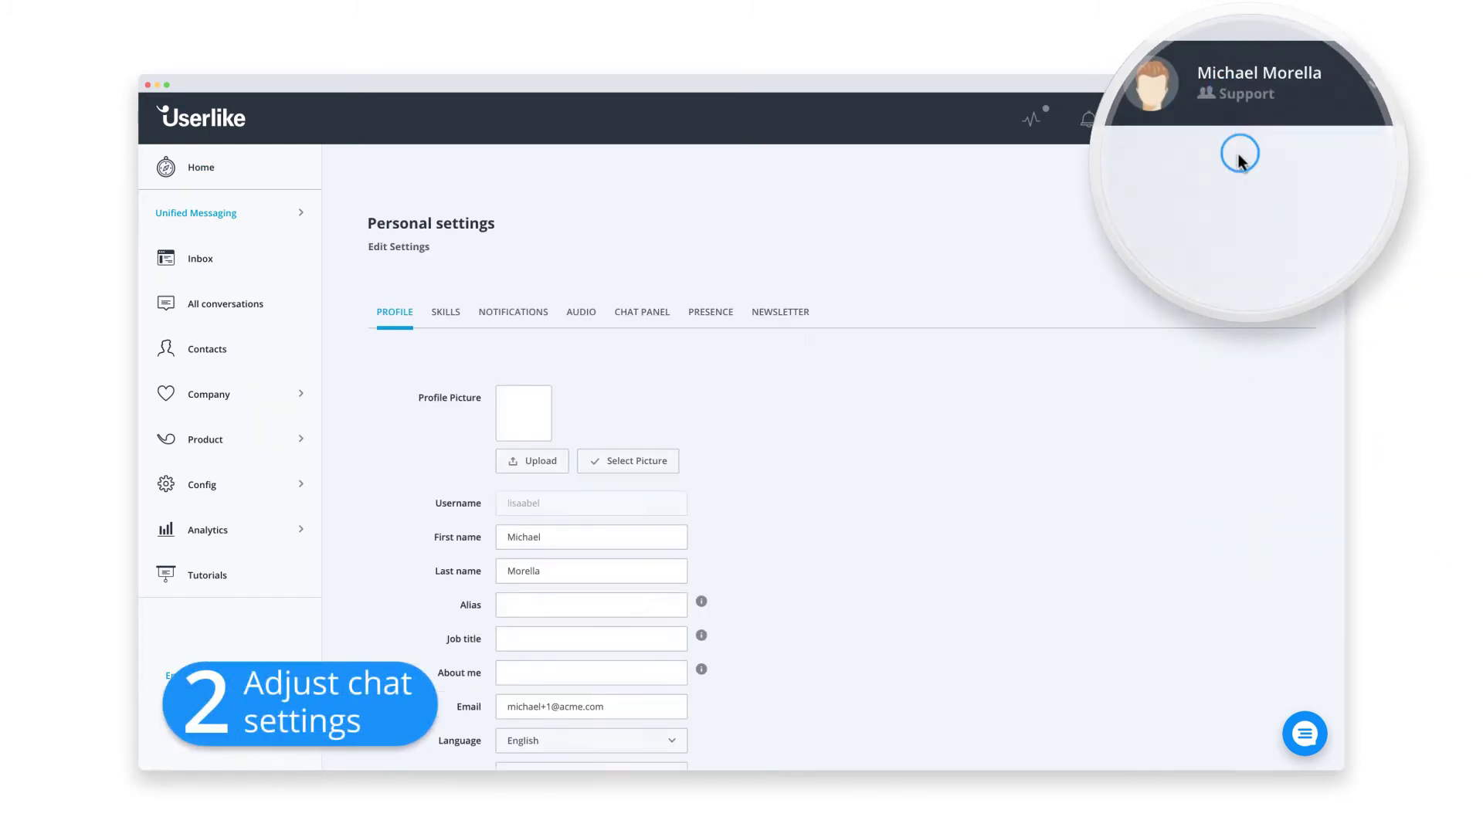
{"action": "left_click", "coordinate": [540, 461]}
{"action": "left_click", "coordinate": [626, 128]}
{"action": "left_click", "coordinate": [959, 303]}
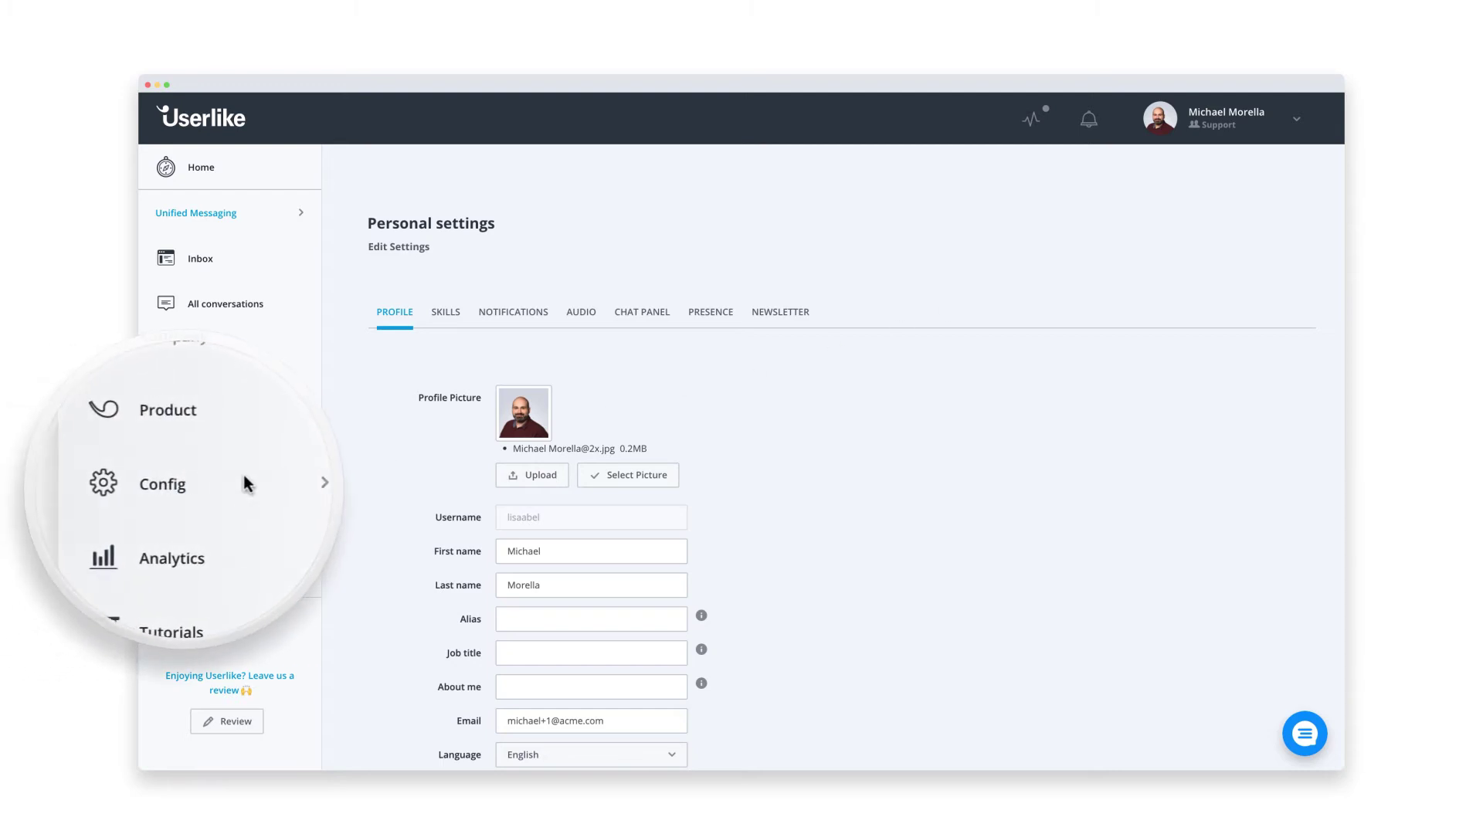
{"action": "left_click", "coordinate": [204, 485]}
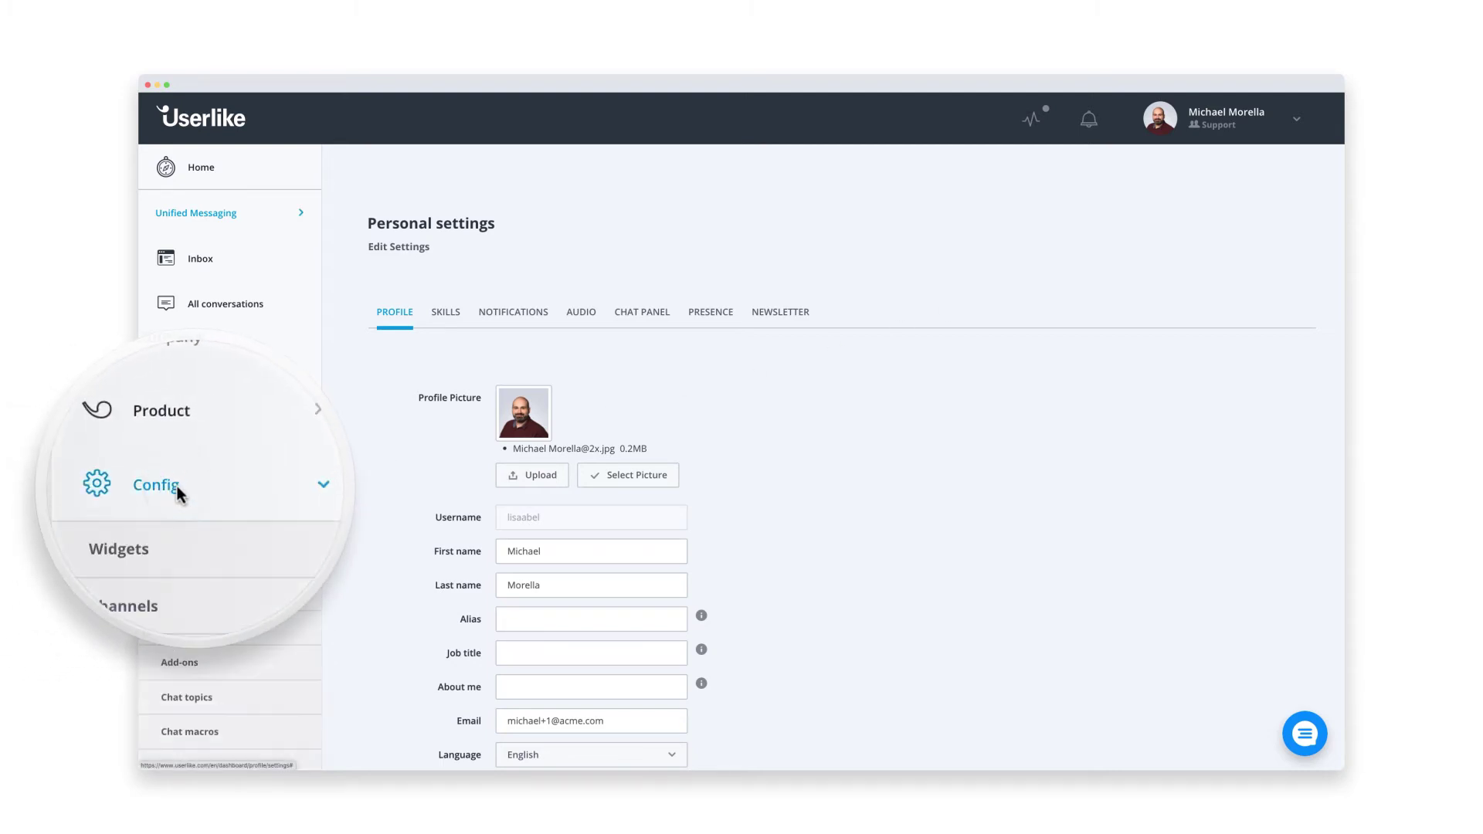
{"action": "left_click", "coordinate": [147, 528]}
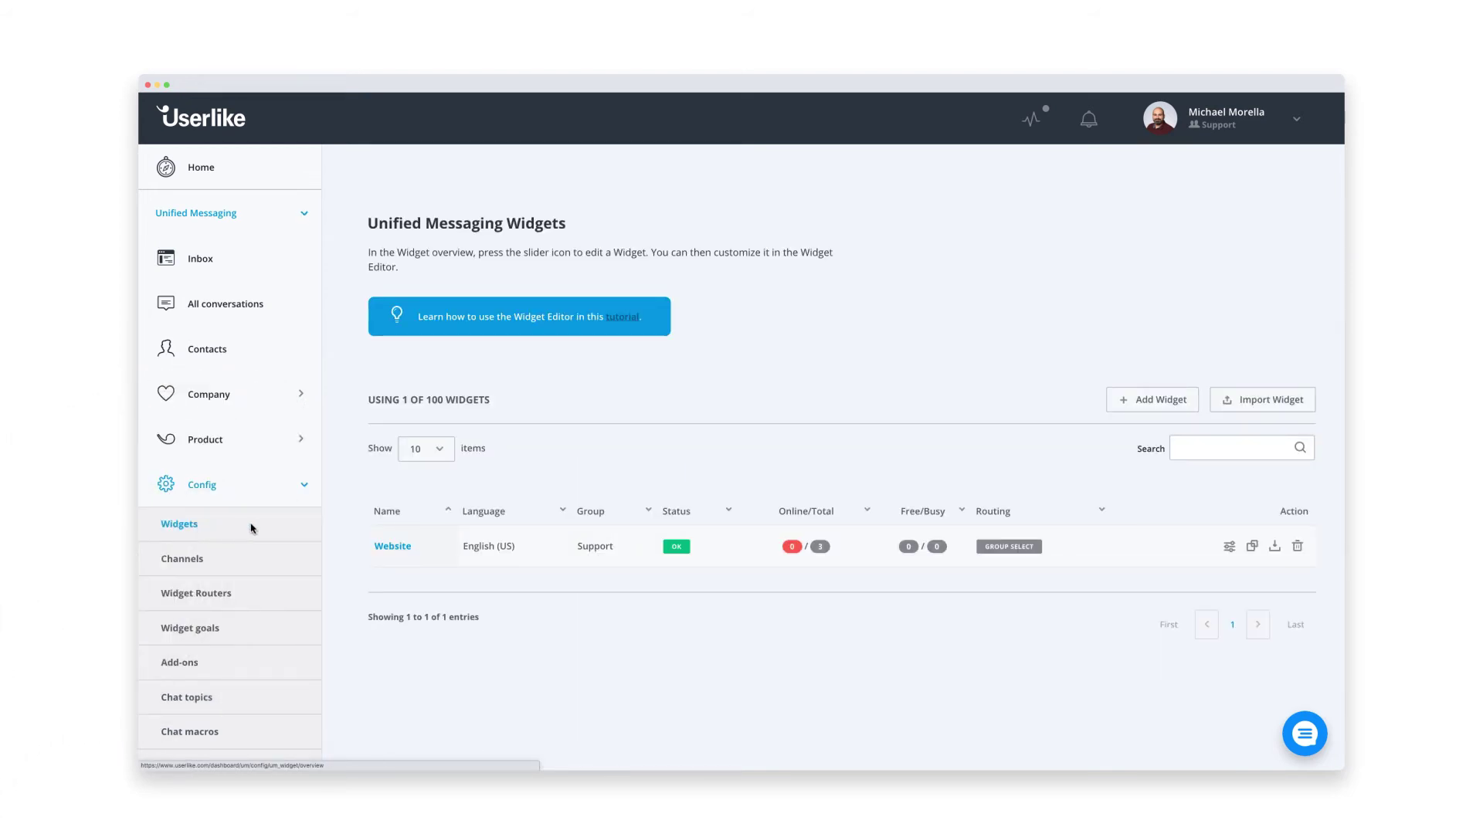
- Set the Website widget's Appearance main colour to green, rgb(149,191,71)
{"action": "left_click", "coordinate": [390, 546]}
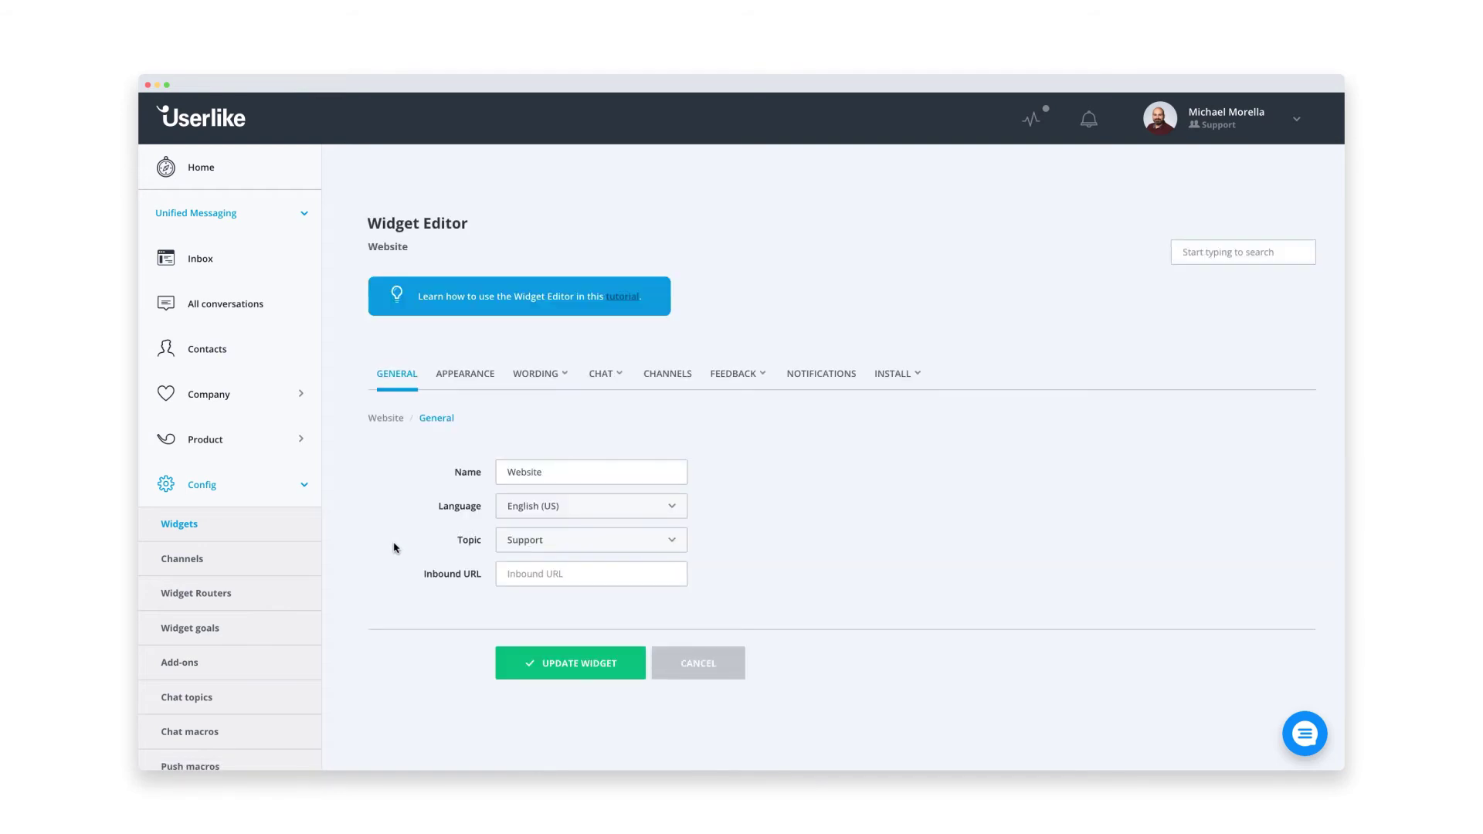
{"action": "left_click", "coordinate": [461, 376]}
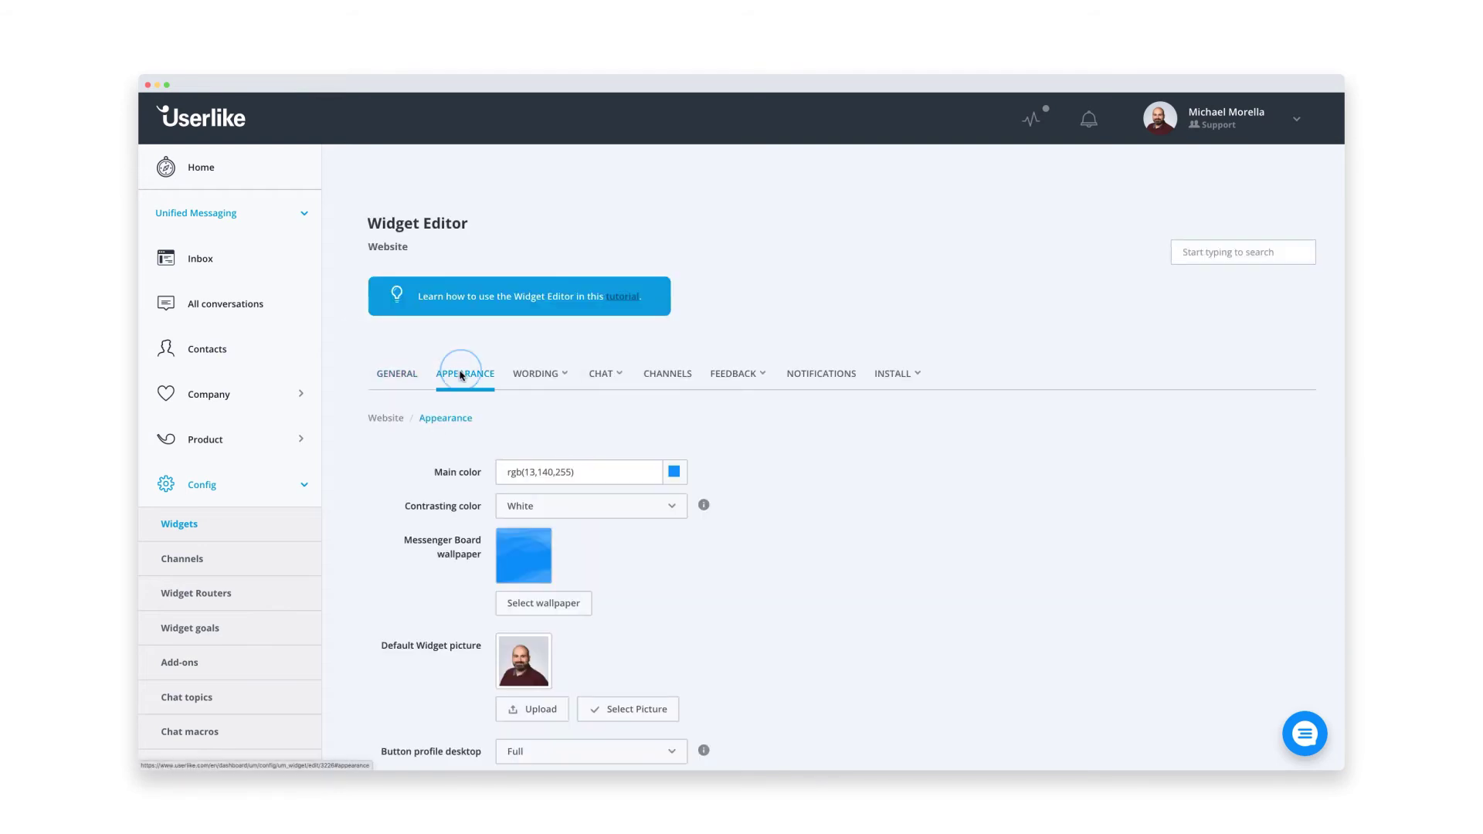
{"action": "scroll", "coordinate": [461, 375], "scroll_direction": "down", "scroll_amount": 2}
{"action": "scroll", "coordinate": [461, 375], "scroll_direction": "down", "scroll_amount": 5}
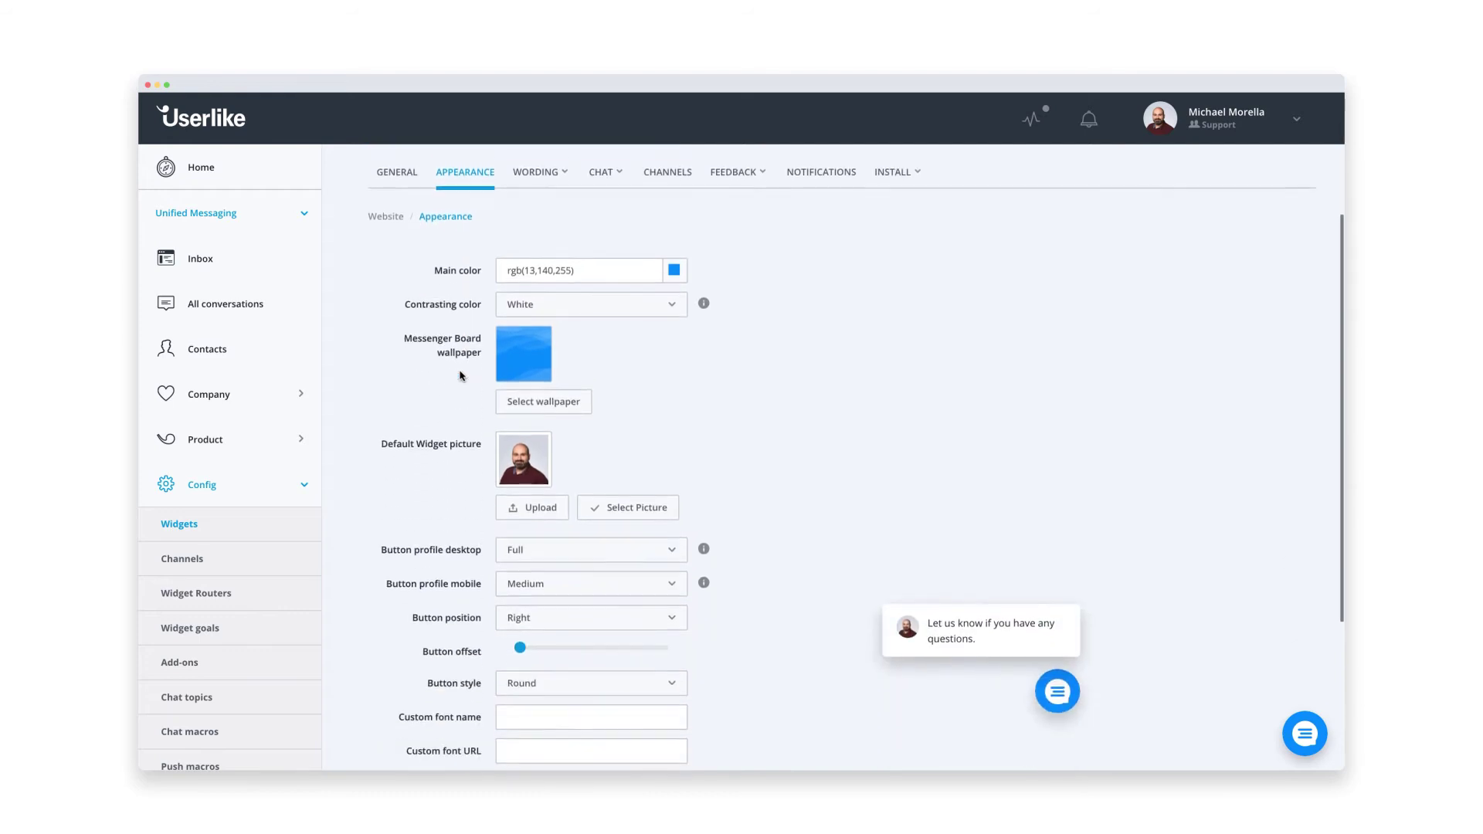
{"action": "left_click", "coordinate": [673, 254]}
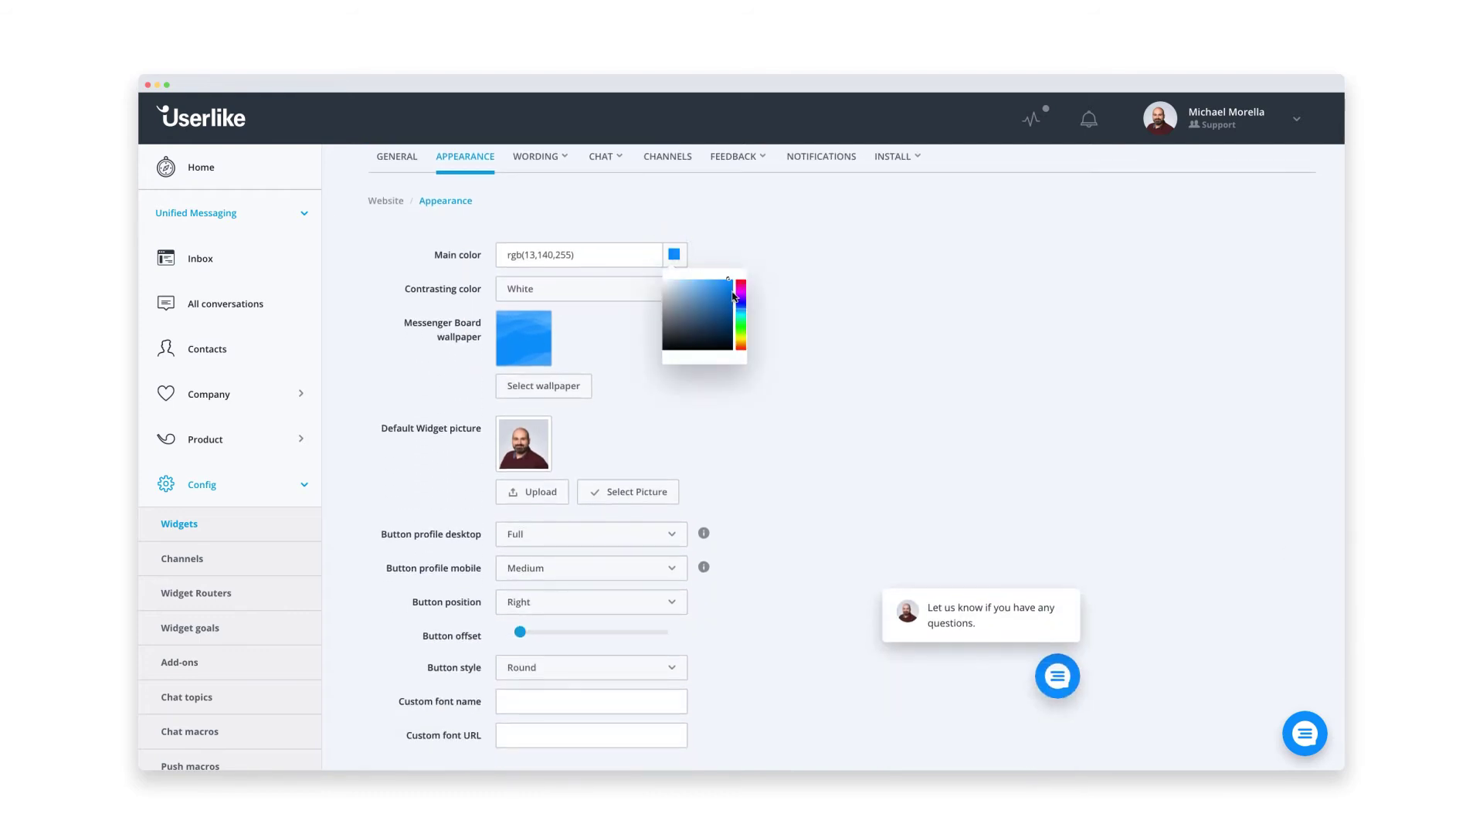
{"action": "mouse_move", "coordinate": [733, 296]}
{"action": "left_mouse_down"}
{"action": "mouse_move", "coordinate": [741, 336]}
{"action": "mouse_move", "coordinate": [701, 301]}
{"action": "left_mouse_up"}
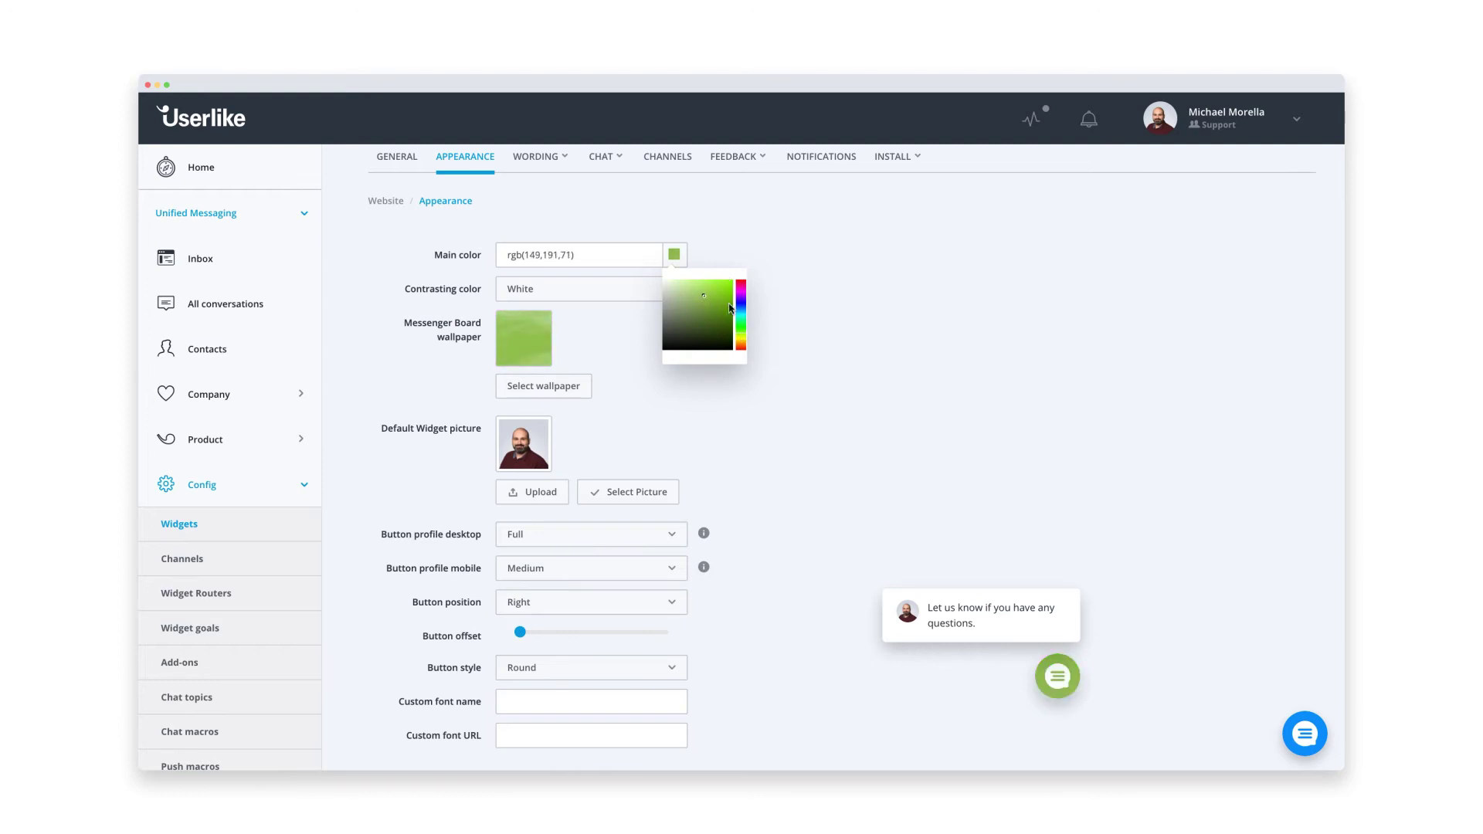
{"action": "left_click", "coordinate": [770, 316]}
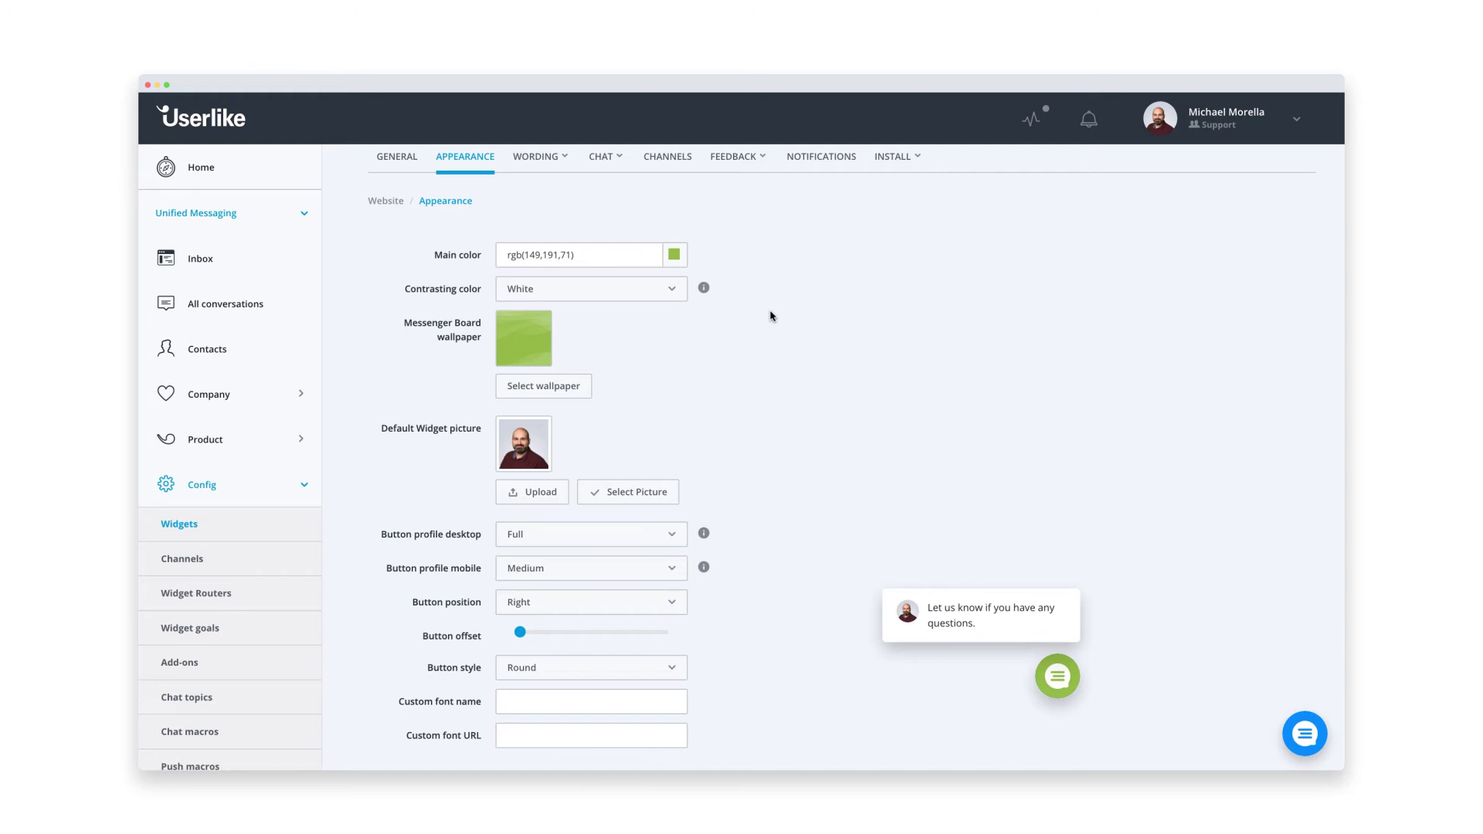
- Check the Messenger Board welcome headline wording and save the widget with Update Widget
{"action": "left_click", "coordinate": [553, 161]}
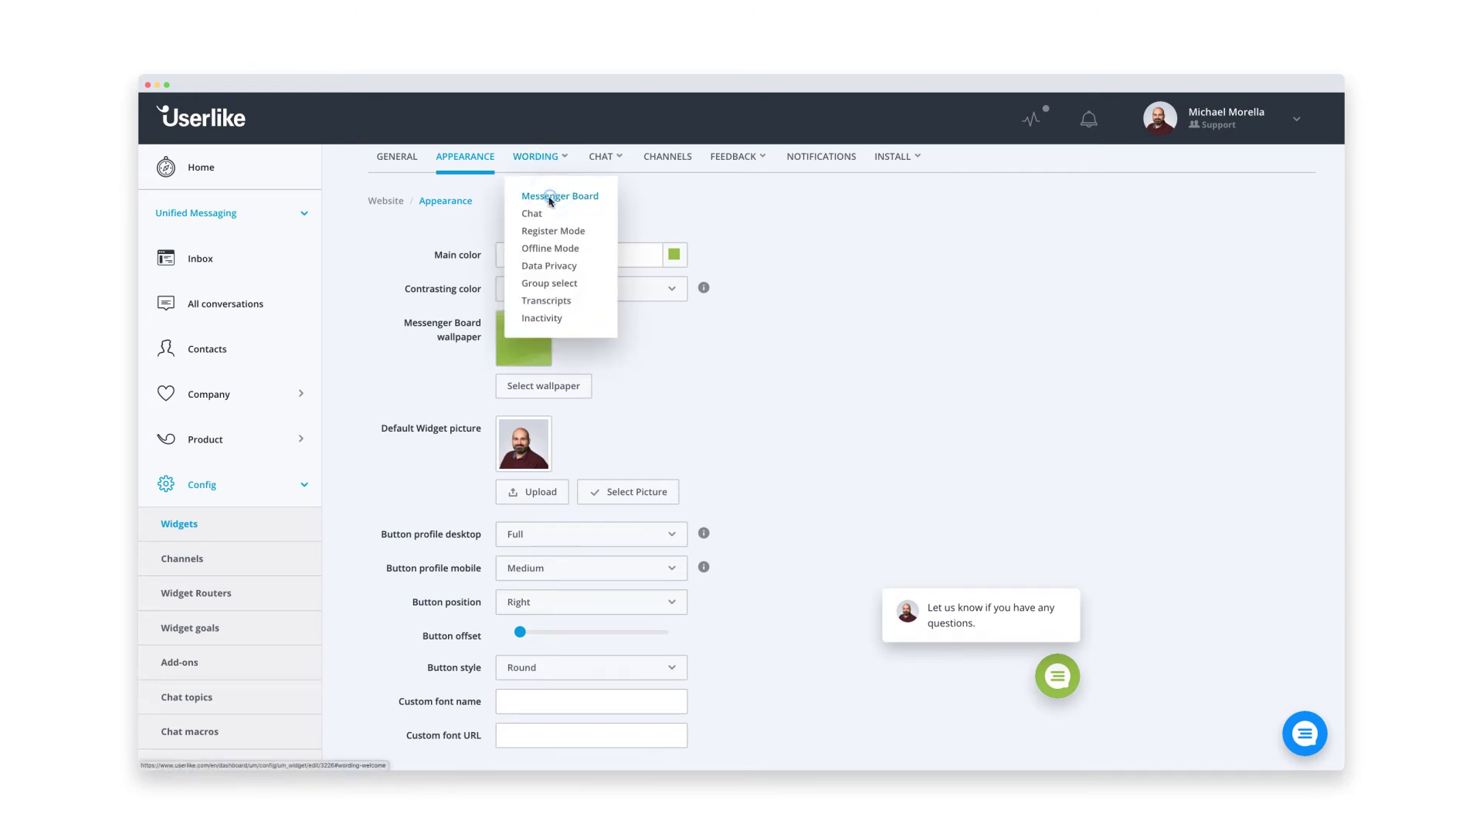
{"action": "left_click", "coordinate": [563, 194]}
{"action": "left_click", "coordinate": [577, 256]}
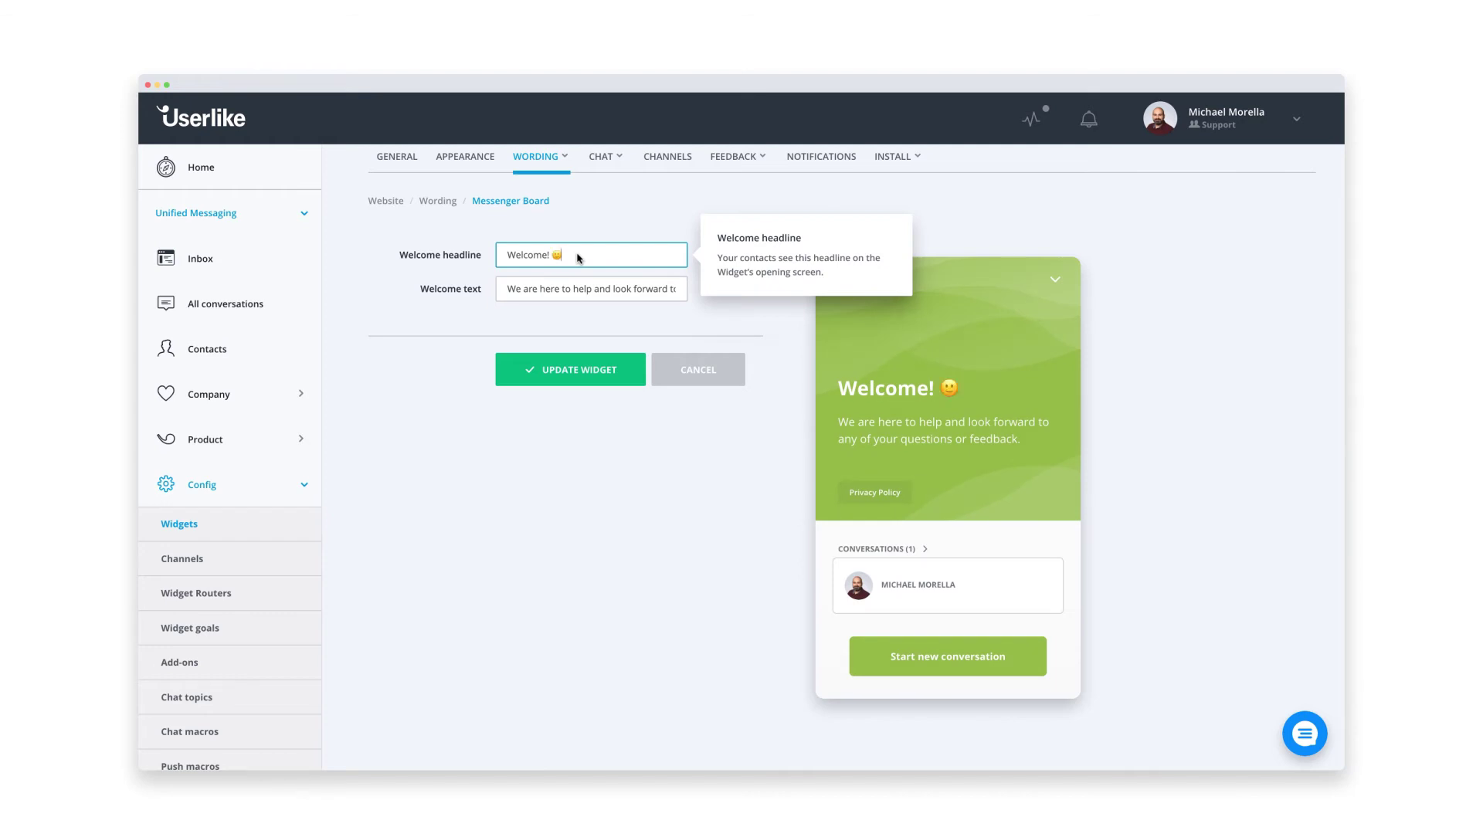
{"action": "left_click", "coordinate": [705, 262]}
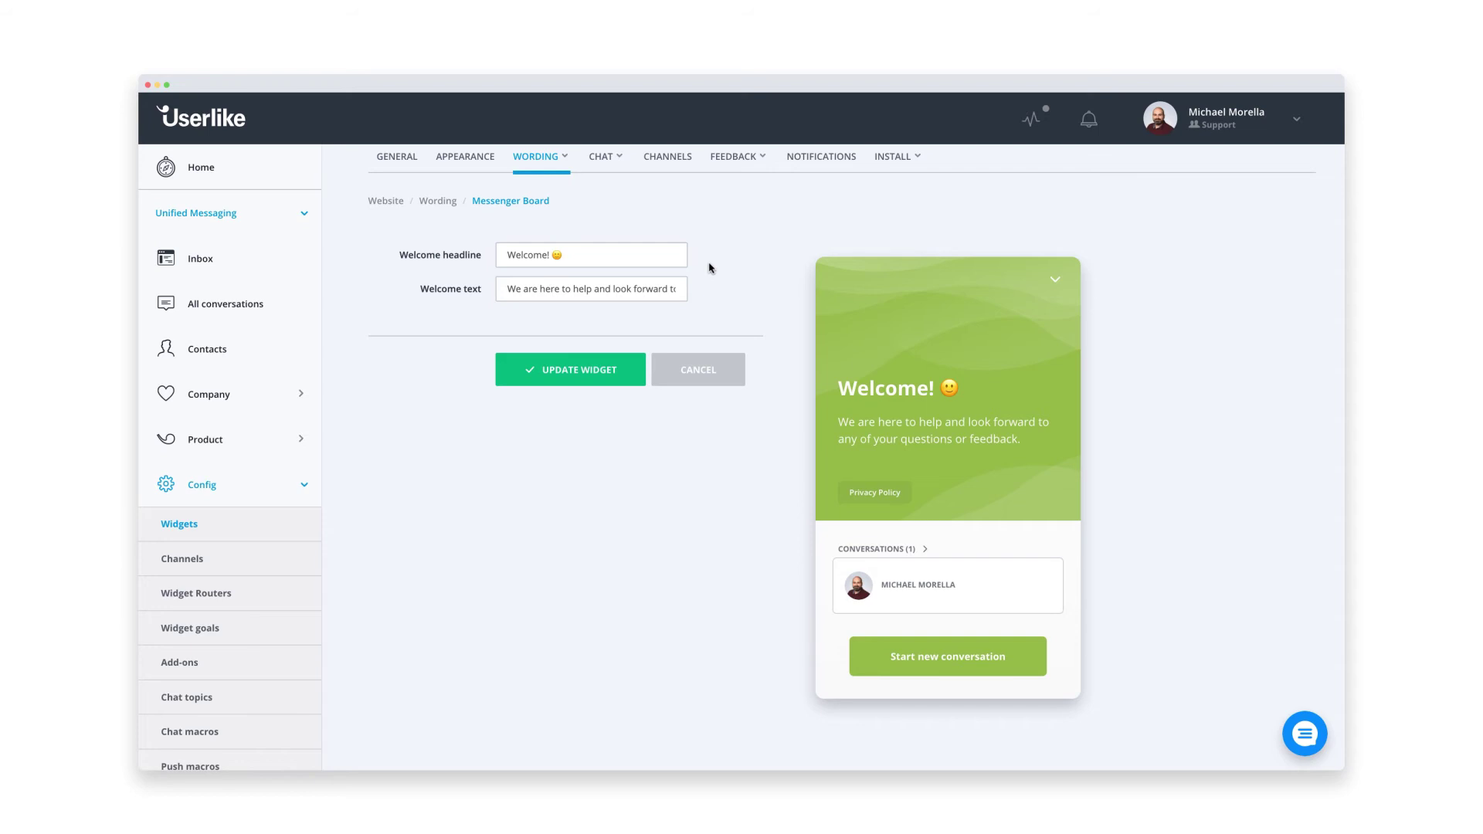
{"action": "left_click", "coordinate": [626, 372]}
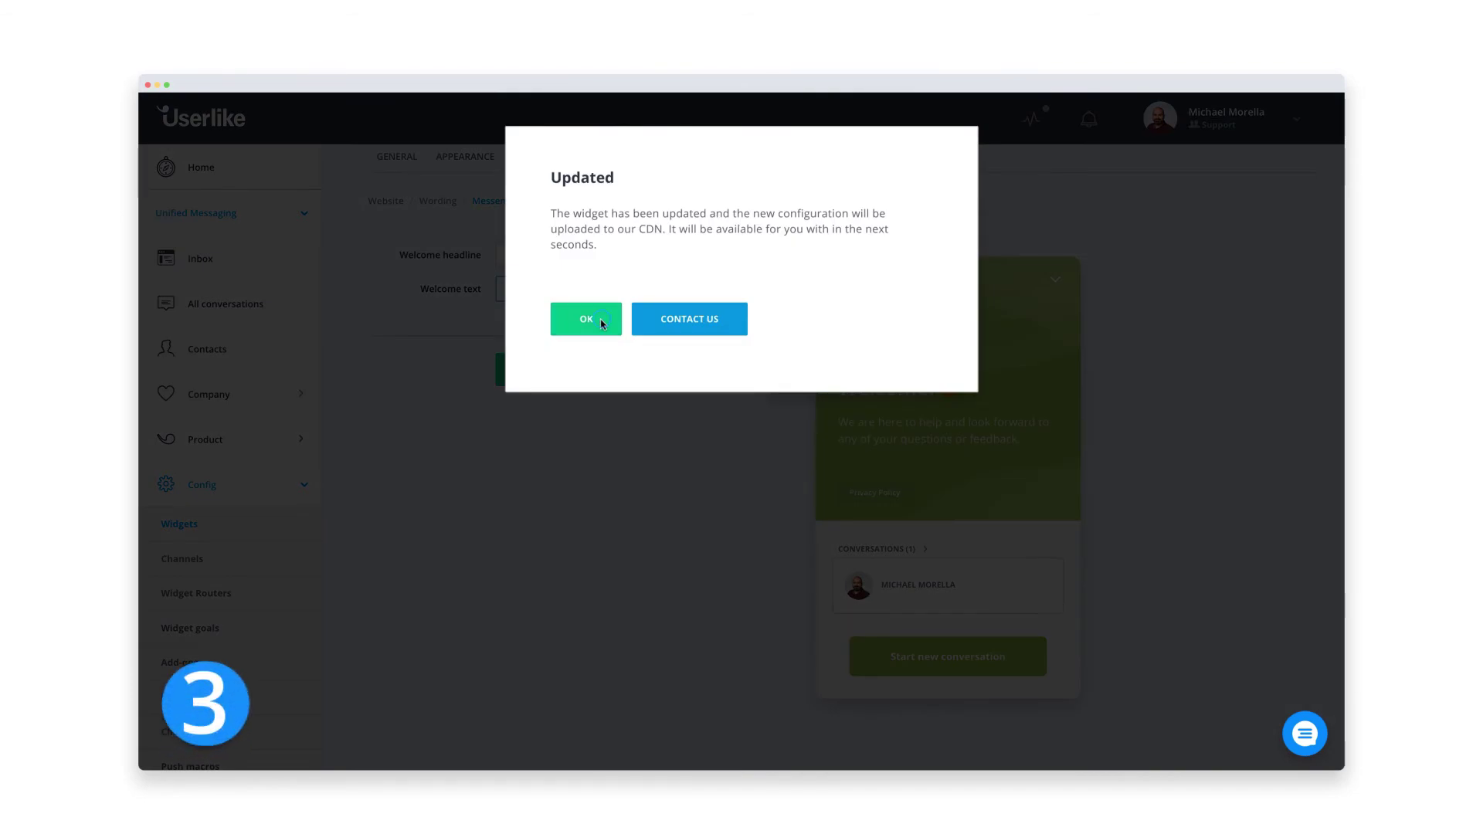
- Download the Userlike PrestaShop plugin zip from Tutorials > Website implementation > PrestaShop
{"action": "left_click", "coordinate": [601, 320]}
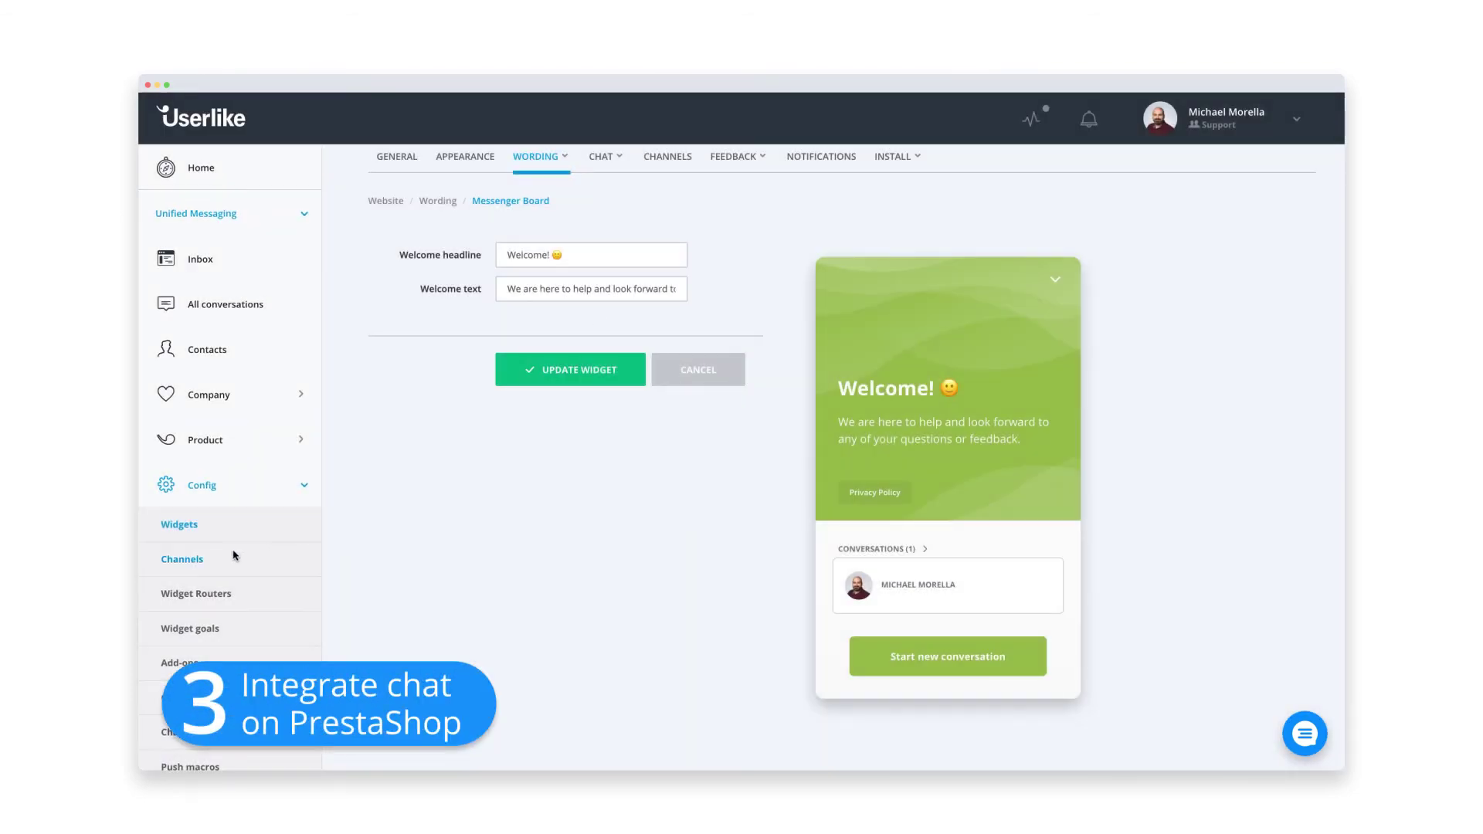
{"action": "scroll", "coordinate": [235, 554], "scroll_direction": "down", "scroll_amount": 10}
{"action": "scroll", "coordinate": [235, 555], "scroll_direction": "down", "scroll_amount": 2}
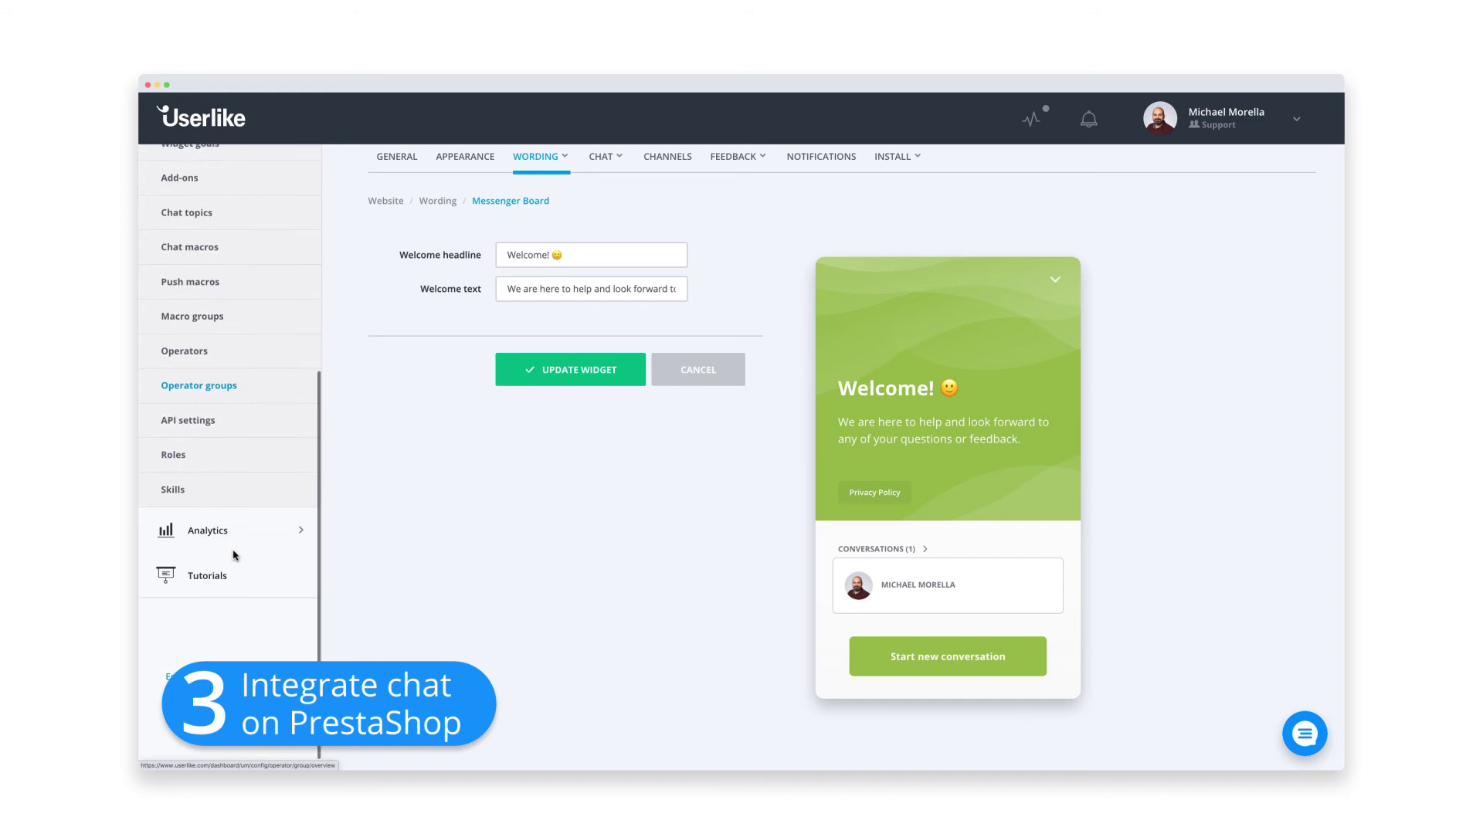
{"action": "left_click", "coordinate": [225, 574]}
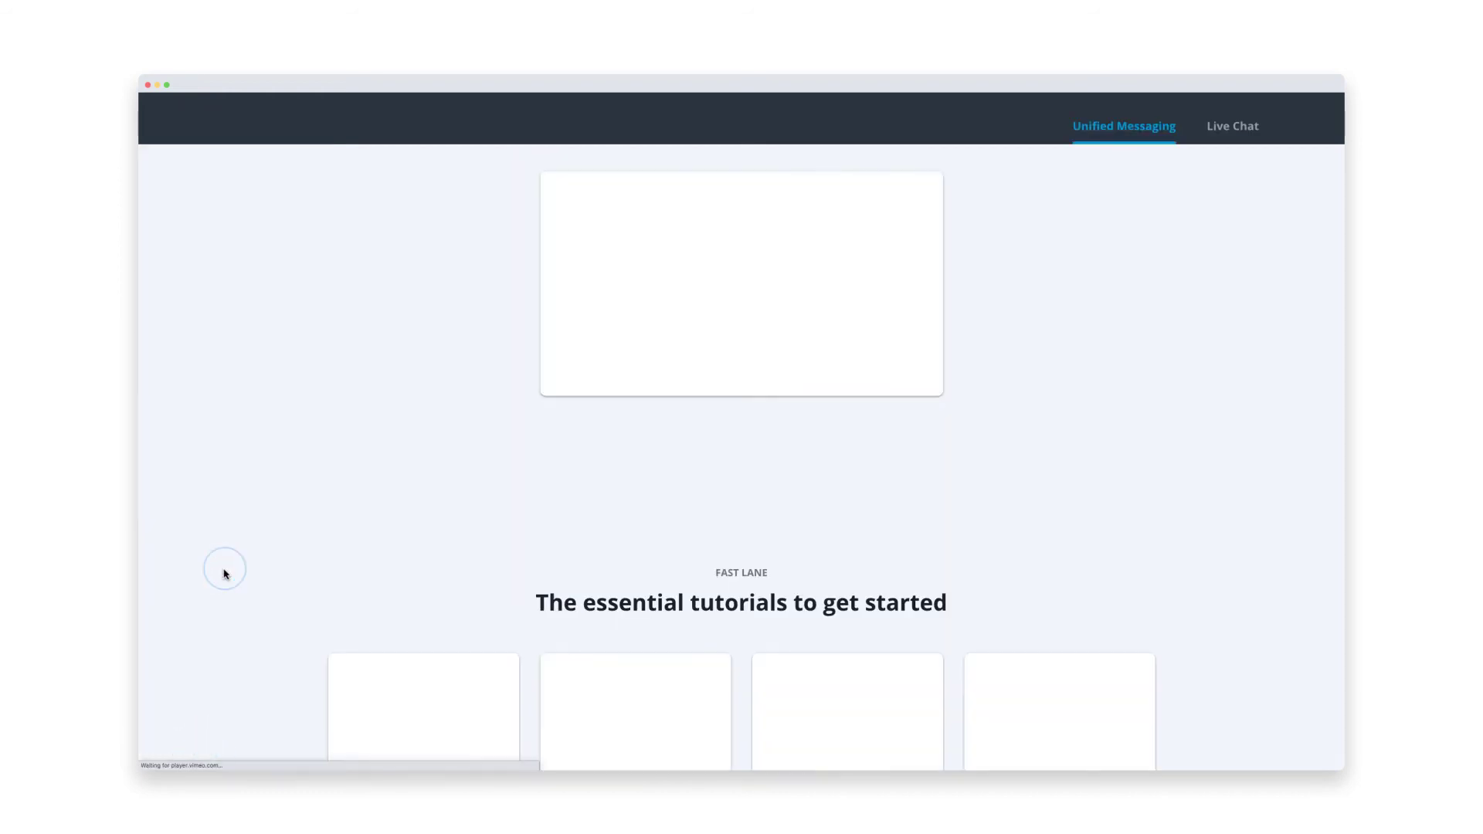
{"action": "scroll", "coordinate": [222, 572], "scroll_direction": "down", "scroll_amount": 3}
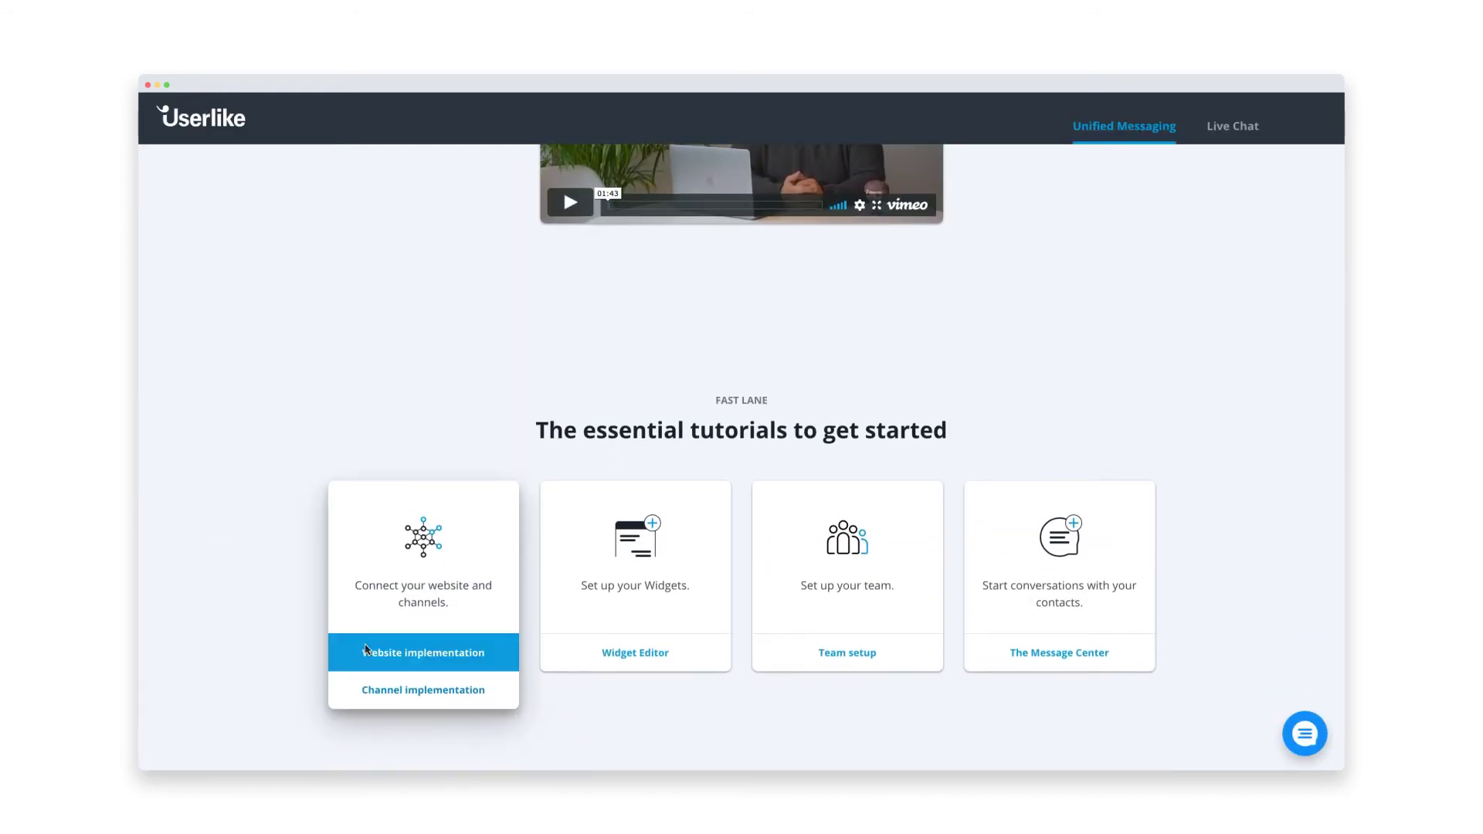
{"action": "left_click", "coordinate": [368, 651]}
{"action": "scroll", "coordinate": [369, 651], "scroll_direction": "down", "scroll_amount": 6}
{"action": "scroll", "coordinate": [371, 652], "scroll_direction": "down", "scroll_amount": 7}
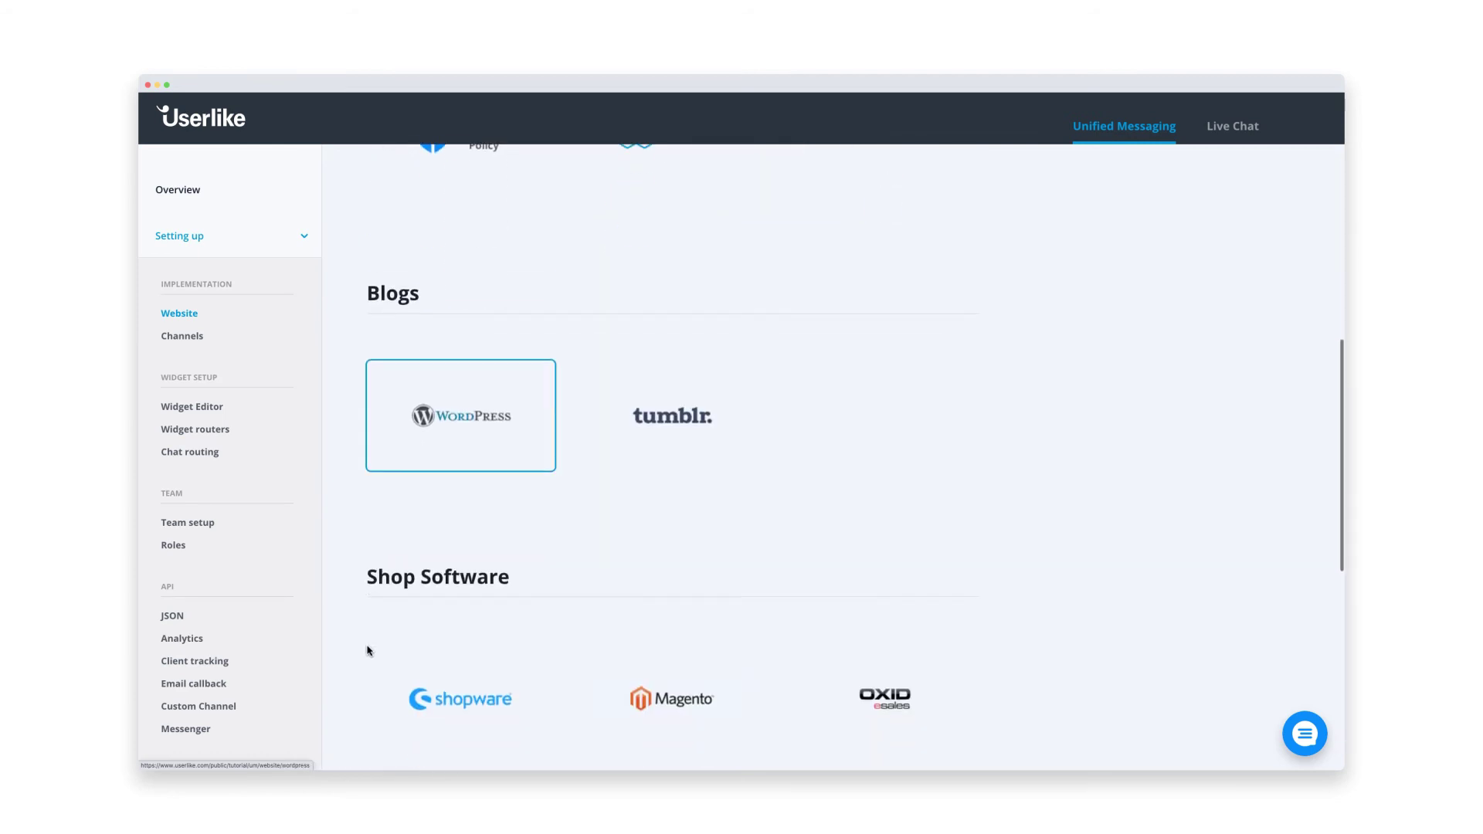
{"action": "left_click", "coordinate": [385, 593]}
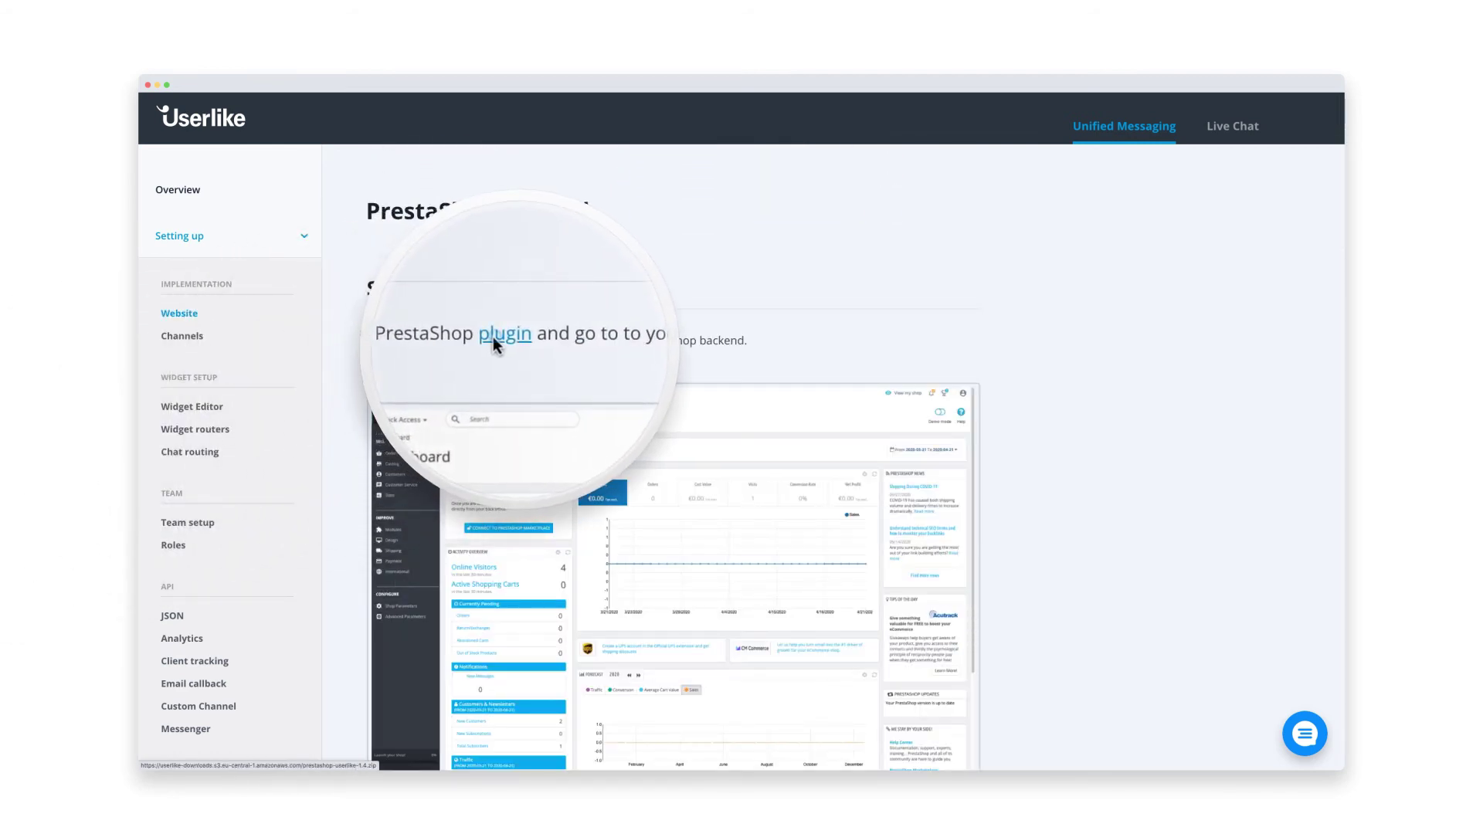
{"action": "left_click", "coordinate": [518, 345]}
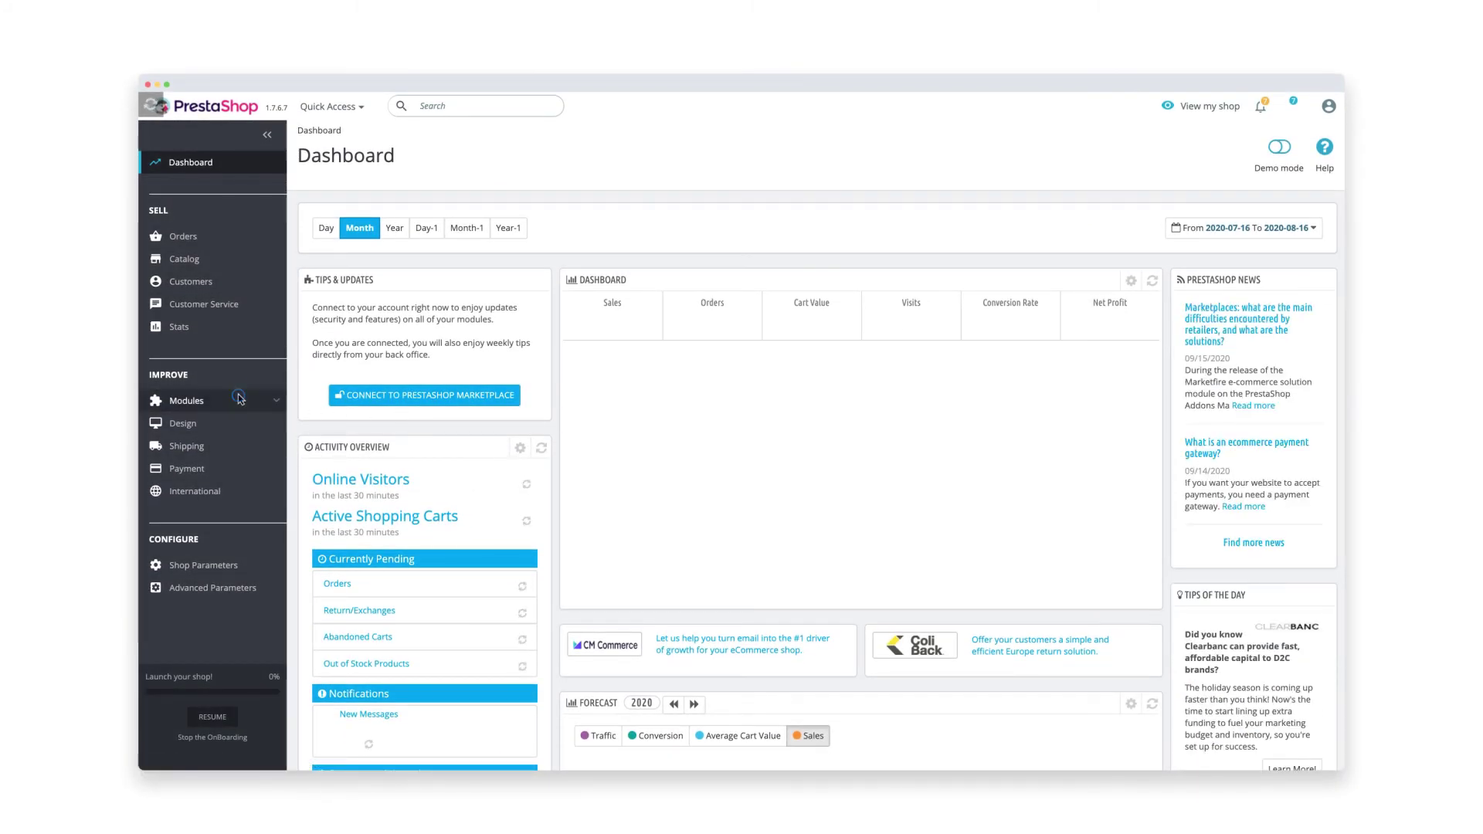
- Upload and install the prestashop-userlike zip in Module Manager, then open its configuration
{"action": "mouse_move", "coordinate": [240, 399]}
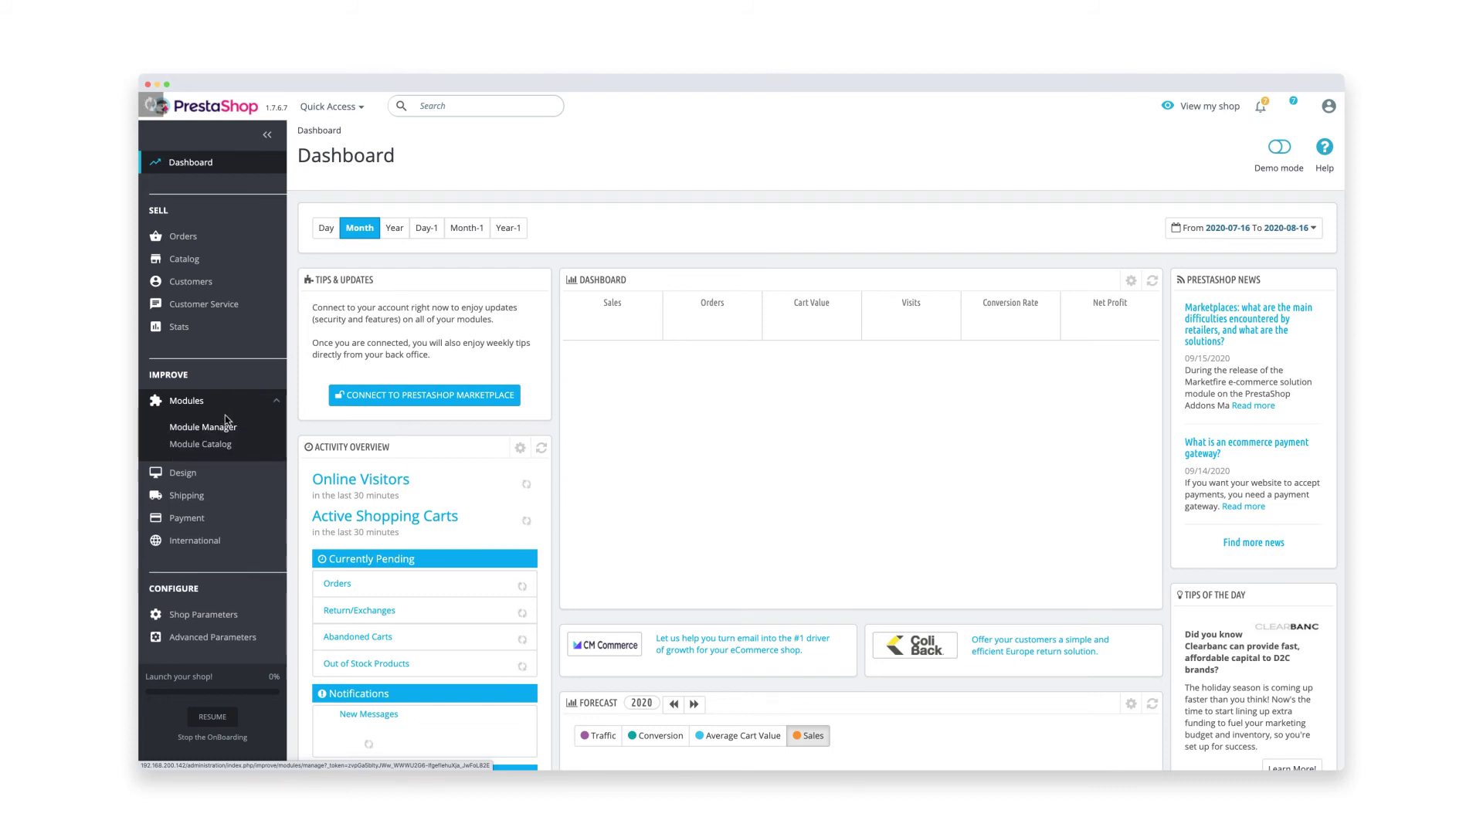
{"action": "left_click", "coordinate": [220, 429]}
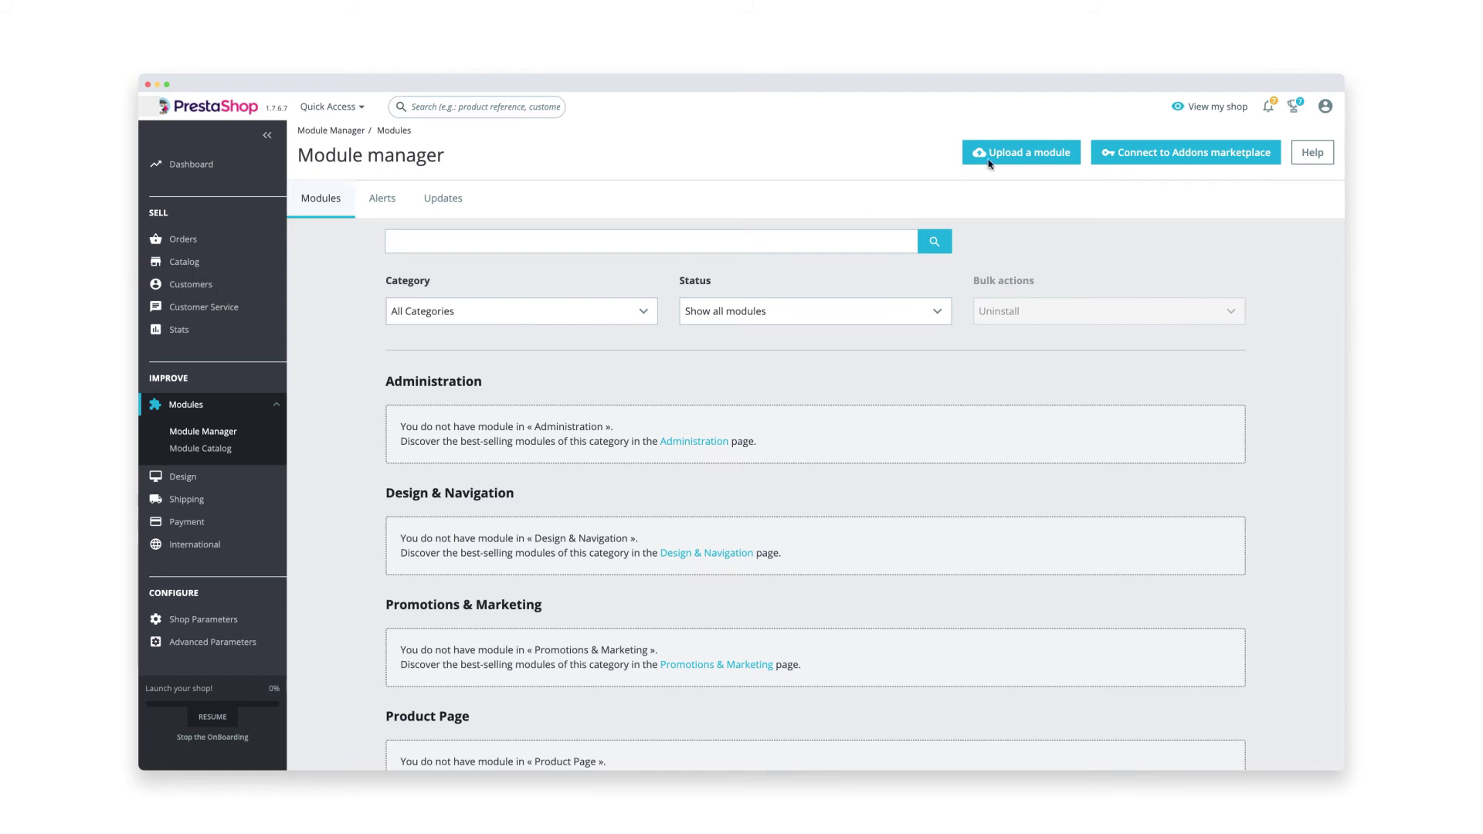
{"action": "left_click", "coordinate": [1012, 154]}
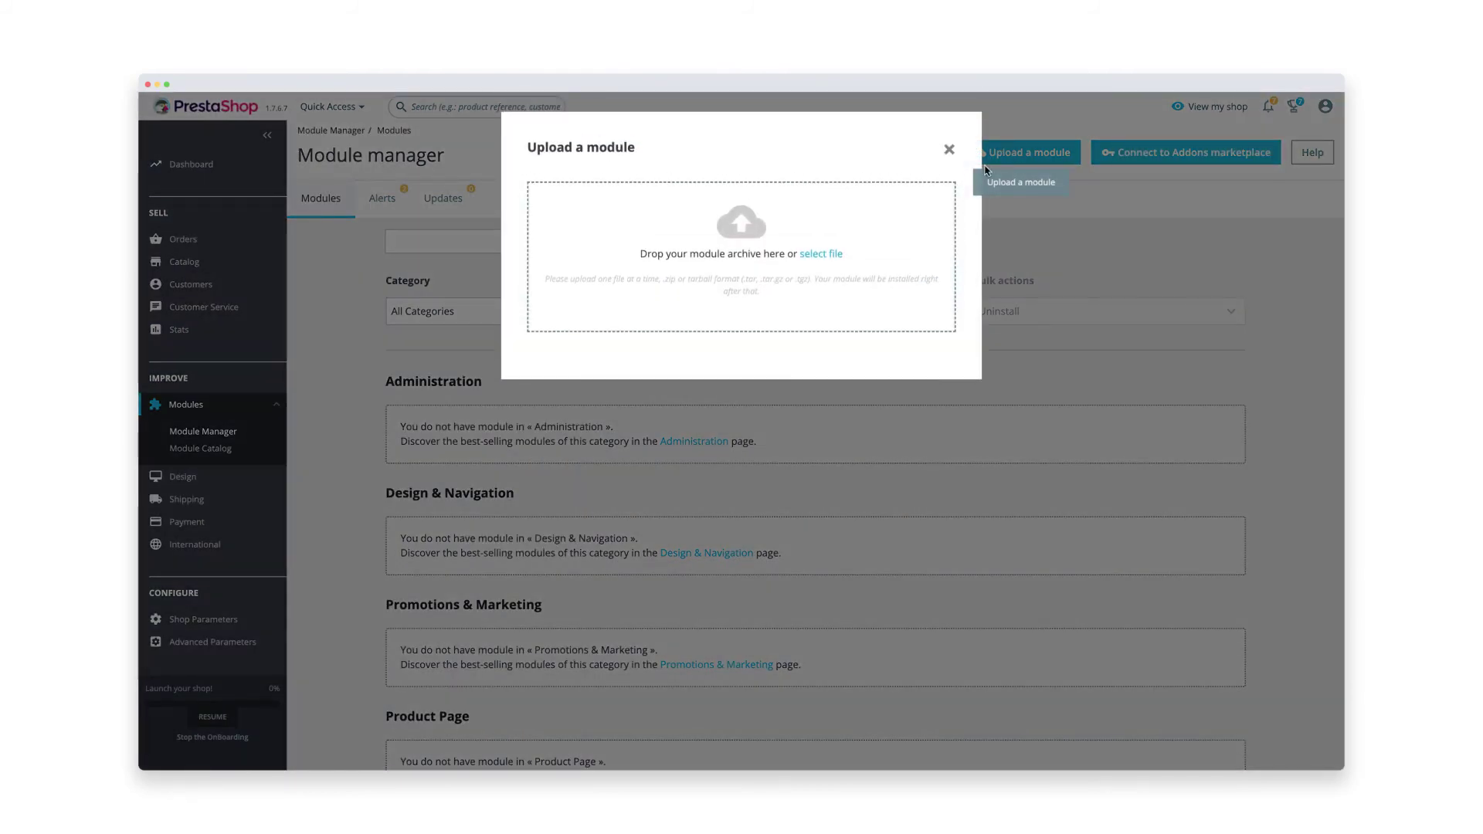
{"action": "left_click", "coordinate": [822, 255]}
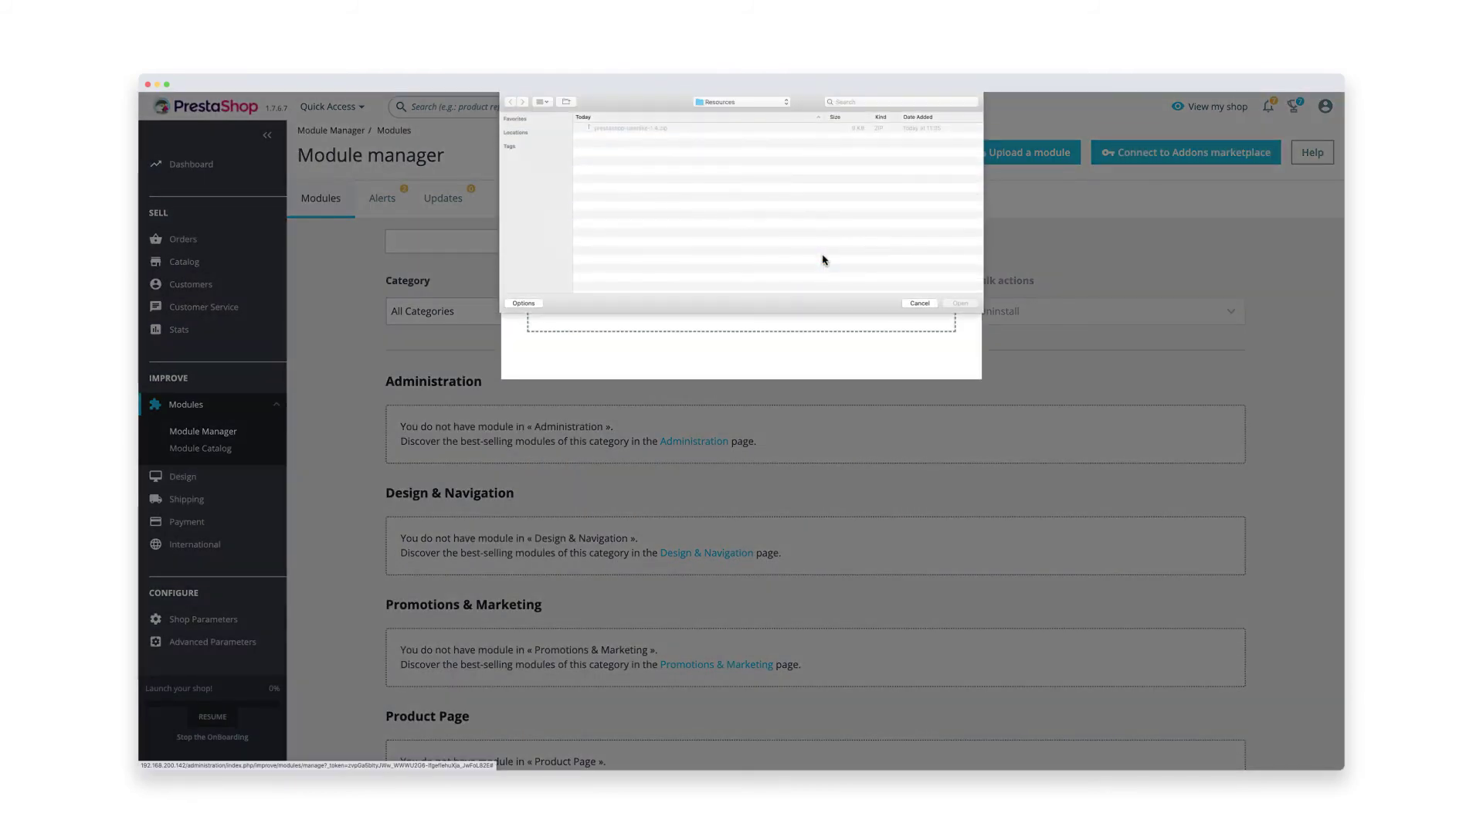
{"action": "left_click", "coordinate": [768, 128]}
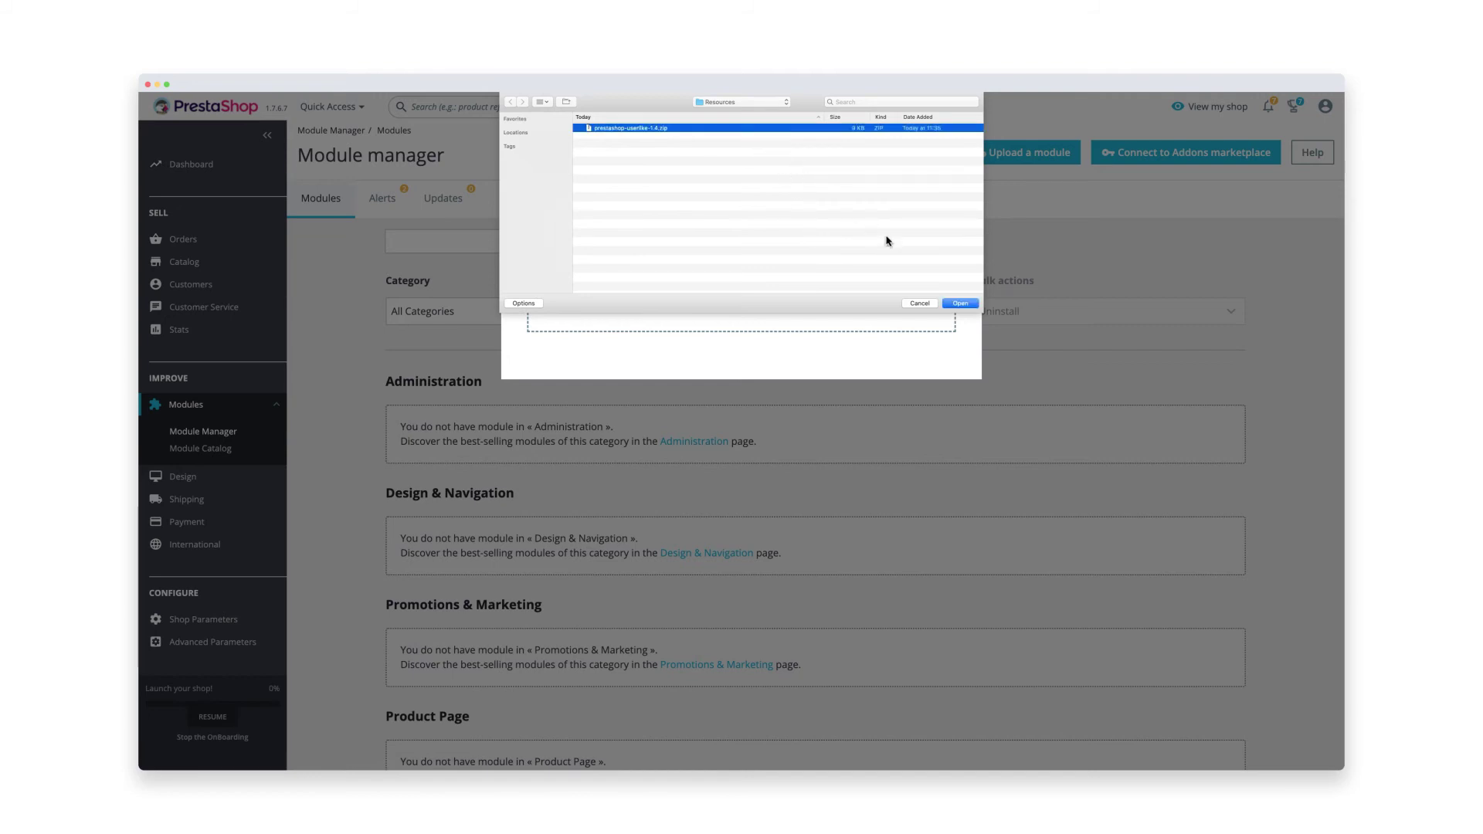
{"action": "left_click", "coordinate": [960, 303]}
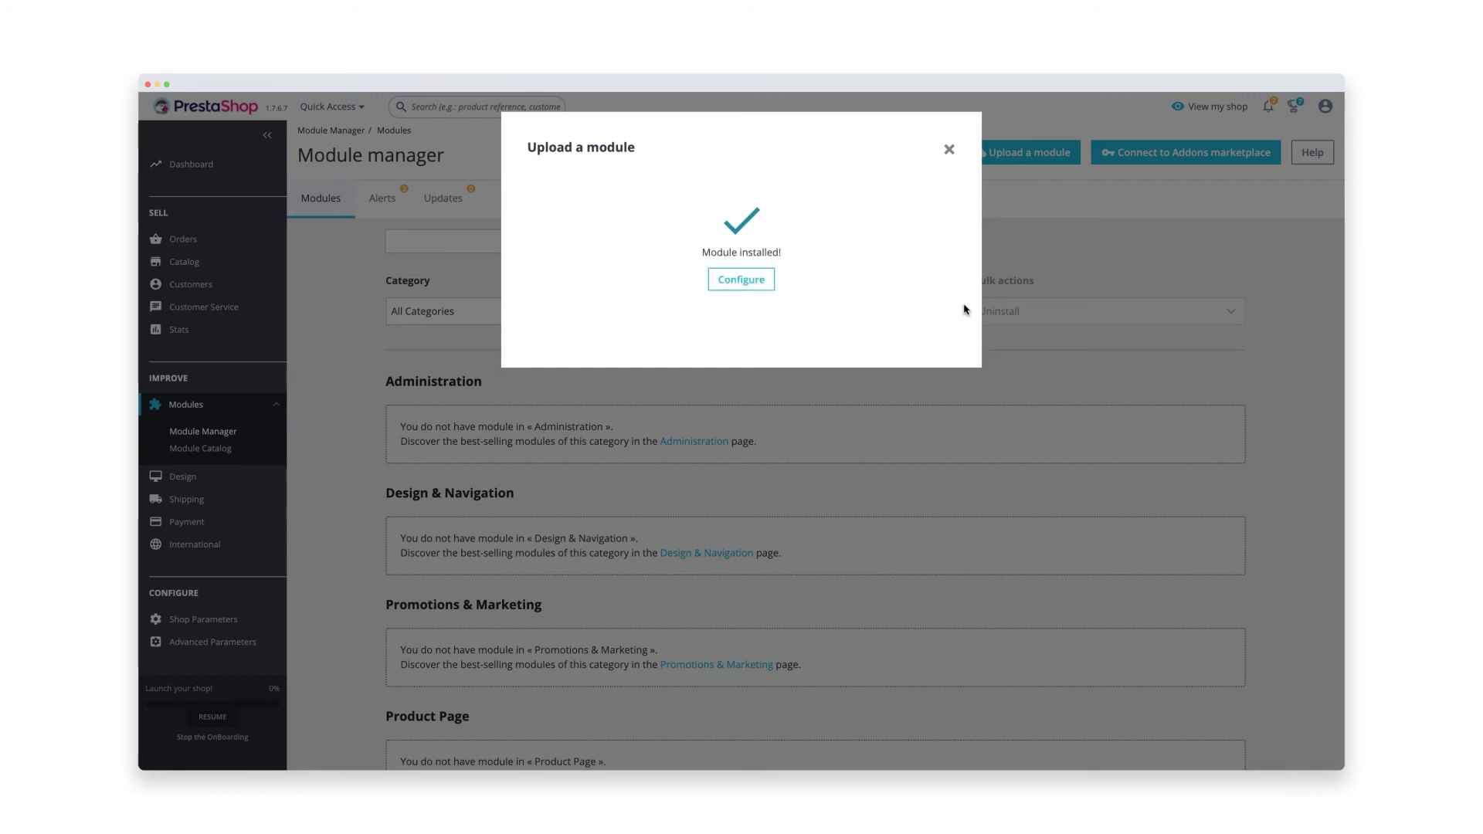
{"action": "left_click", "coordinate": [761, 278]}
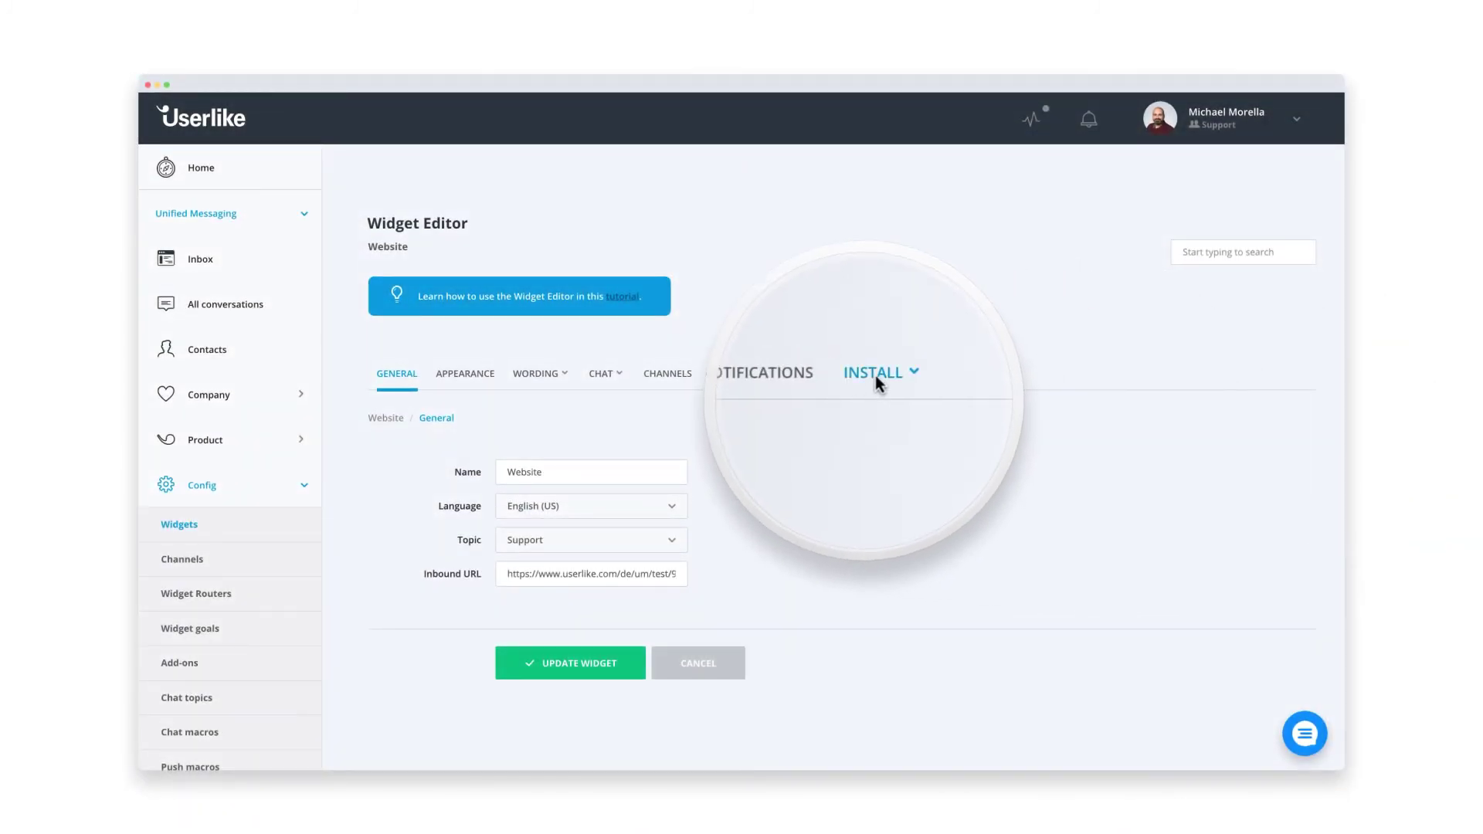
- Open INSTALL > Credentials for Applications and select the widget Secret for copying
{"action": "left_click", "coordinate": [876, 374]}
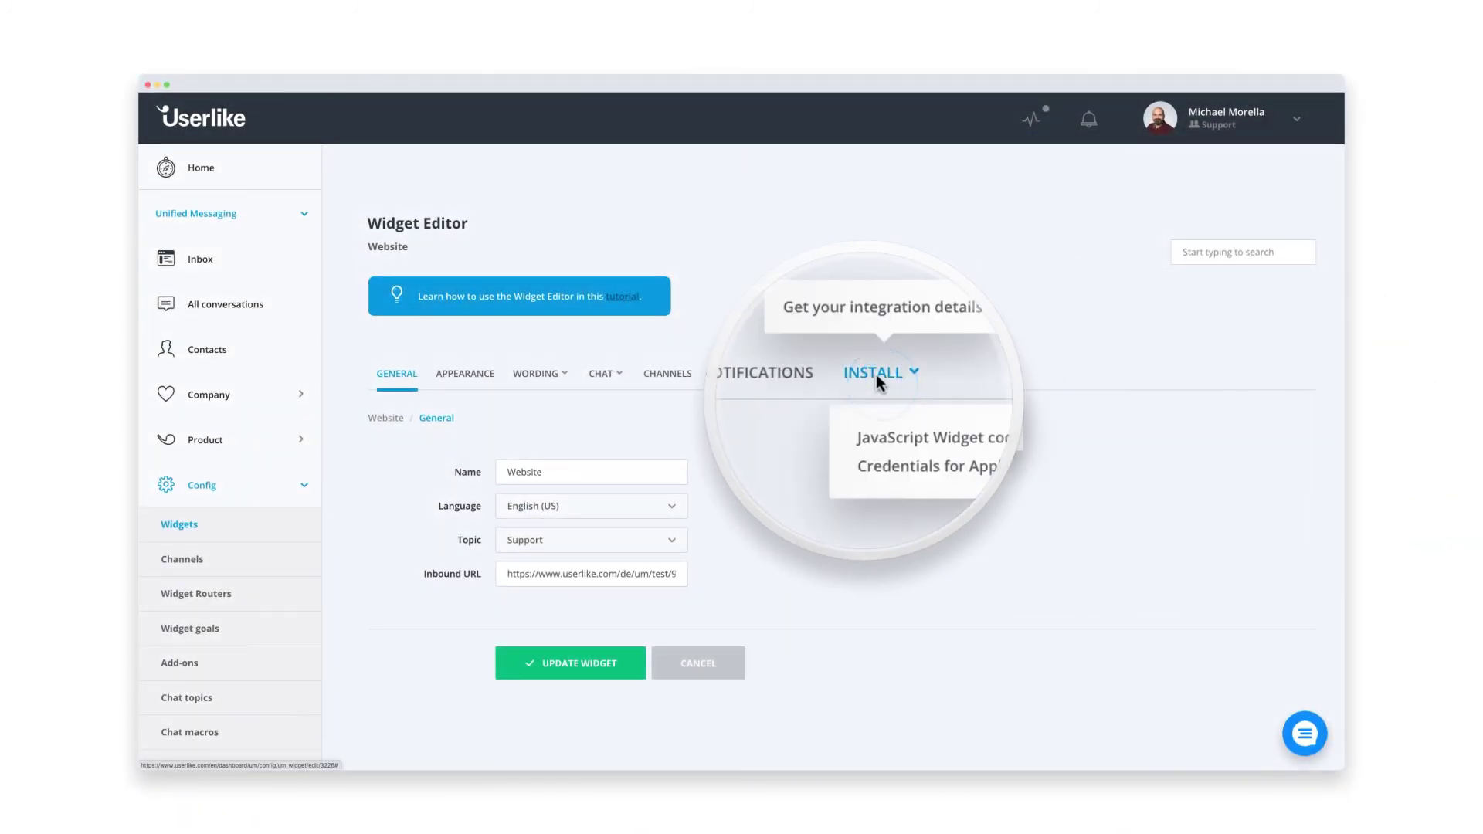
{"action": "left_click", "coordinate": [879, 448]}
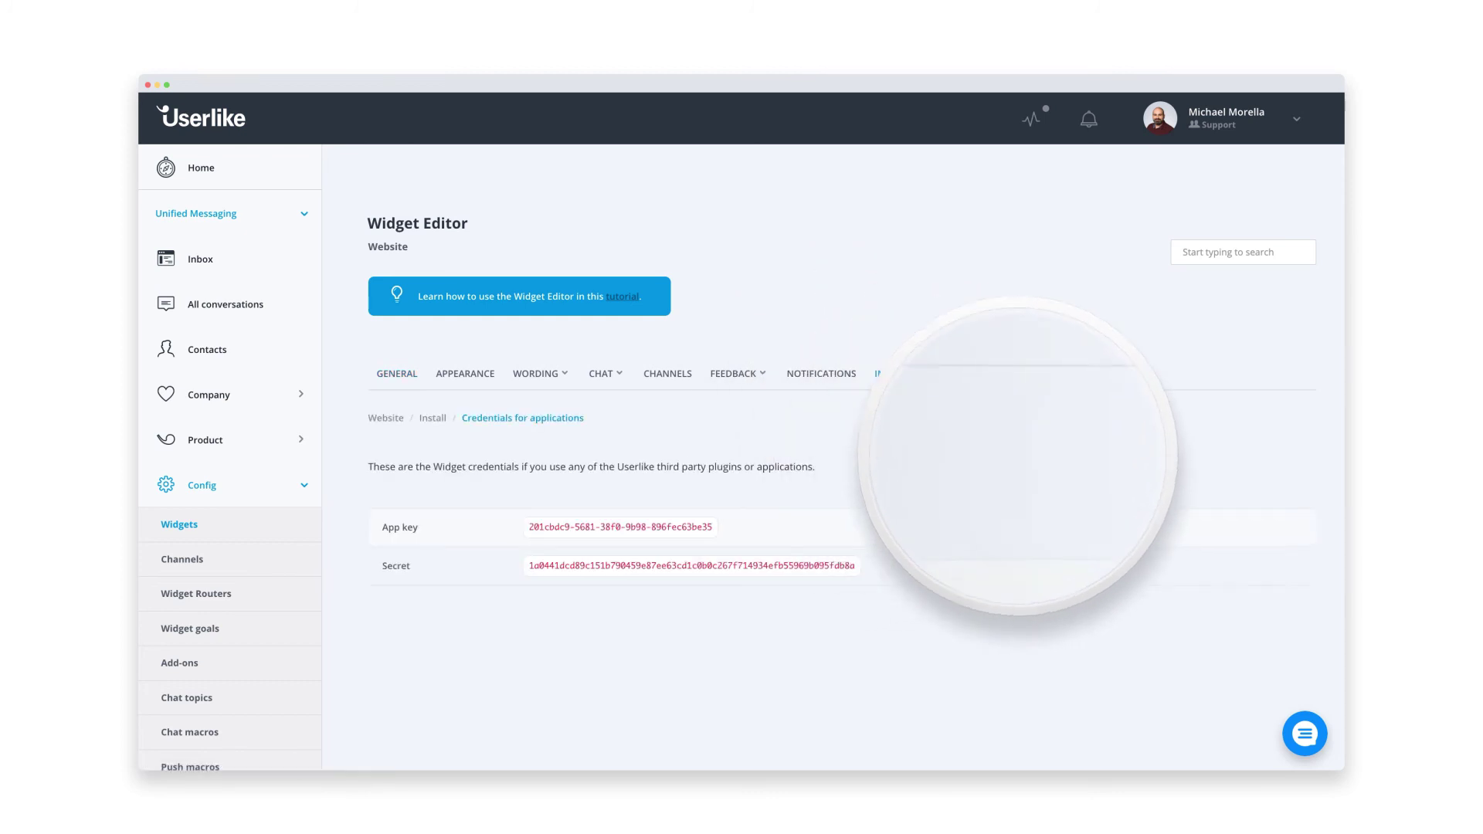
{"action": "left_click", "coordinate": [793, 569]}
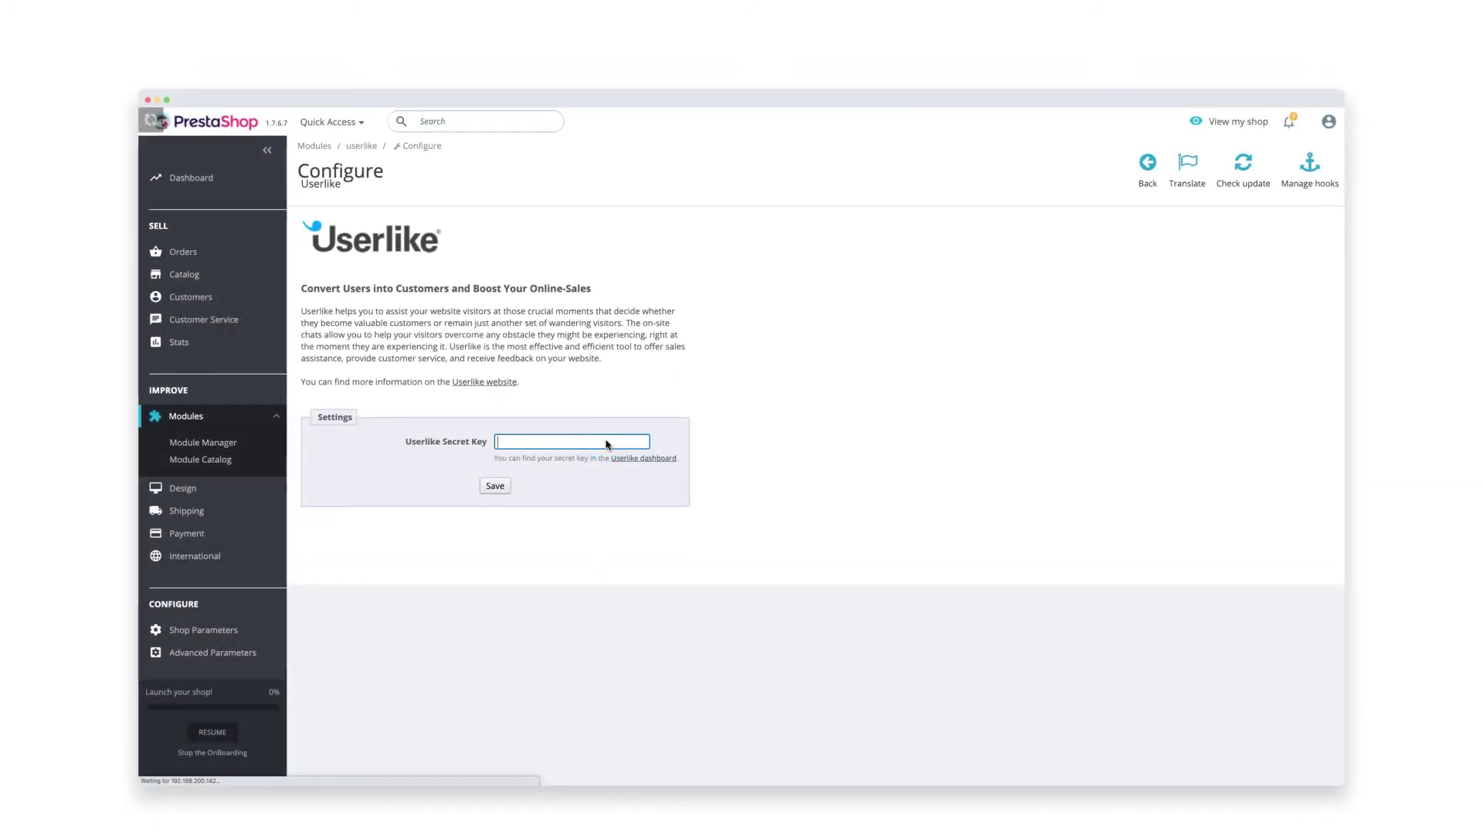
- Paste the copied widget secret into the Userlike Secret Key field
{"action": "key", "text": "super+v"}
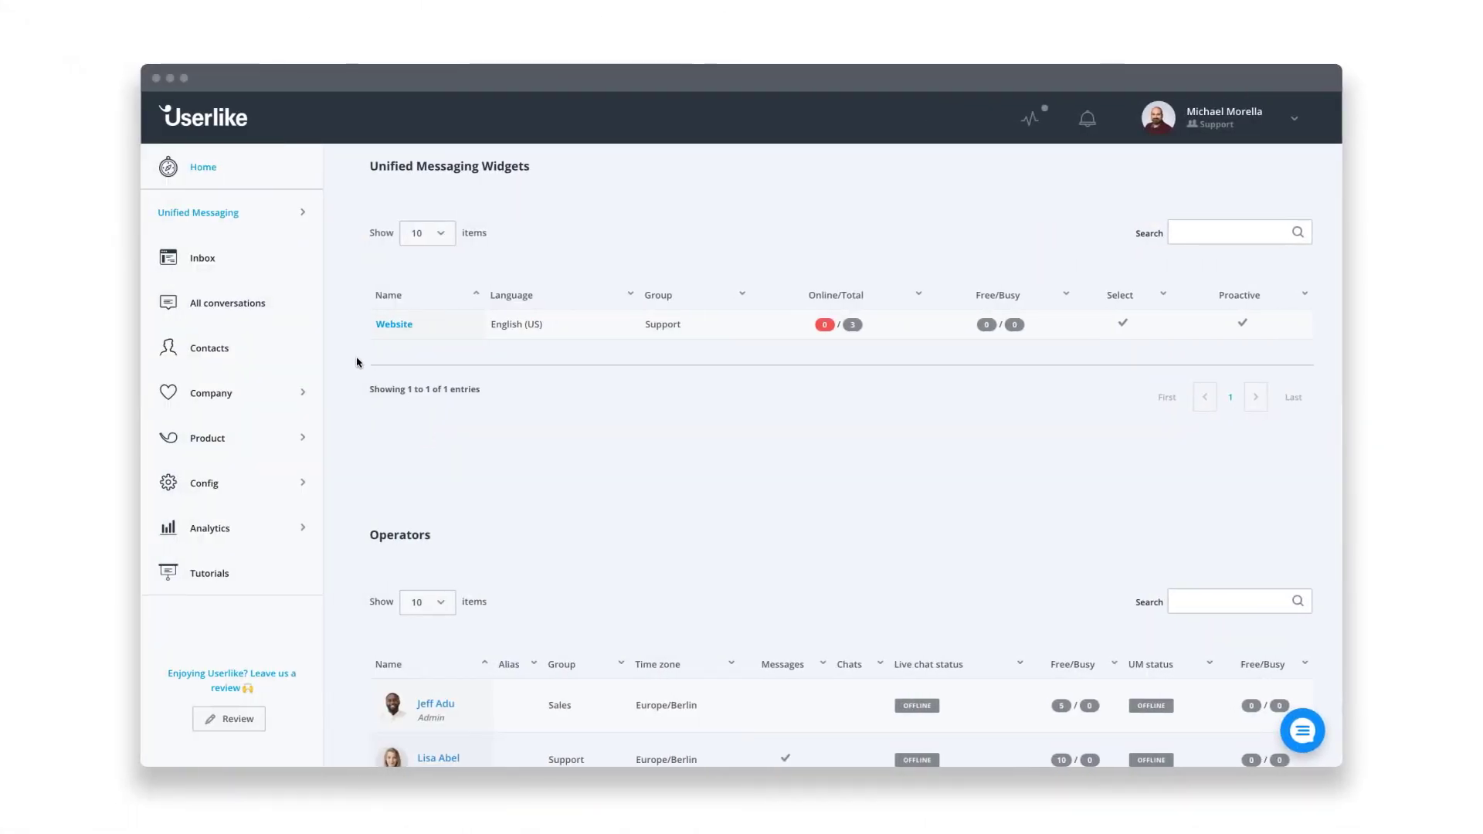
- Open the Inbox and switch the operator status from Away to Online
{"action": "left_click", "coordinate": [211, 259]}
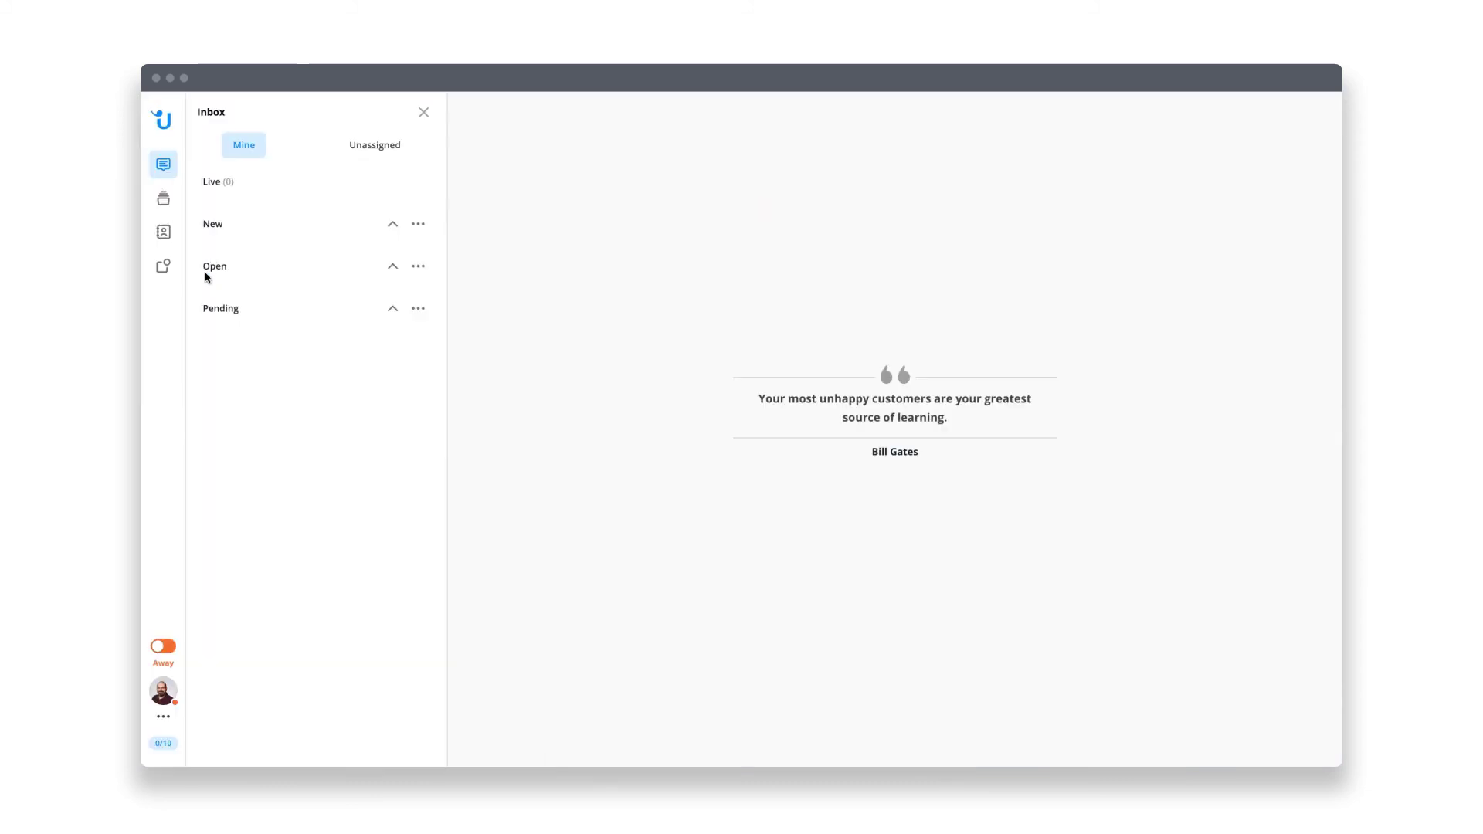
{"action": "left_click", "coordinate": [164, 644]}
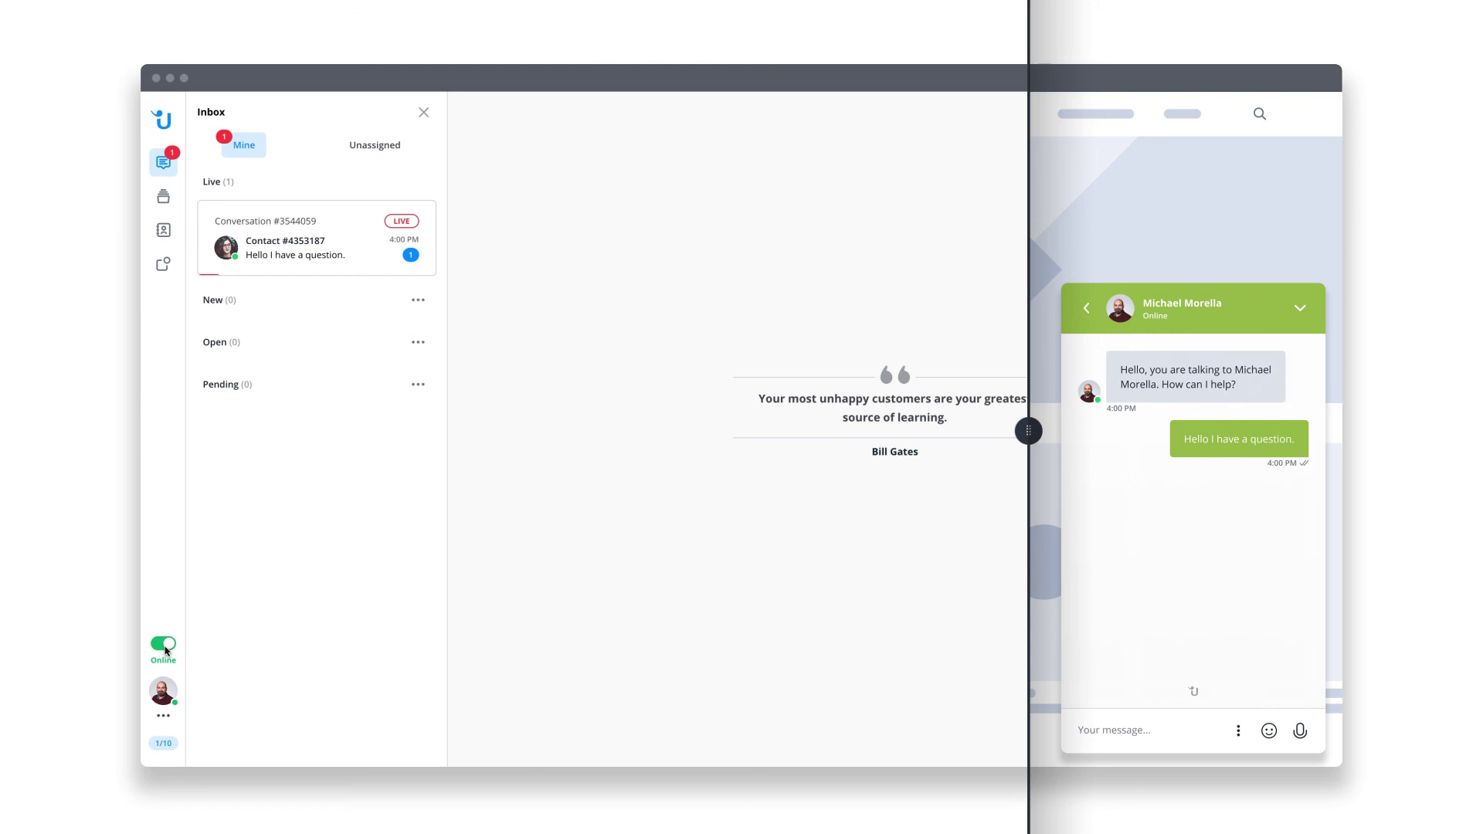
{"action": "left_click", "coordinate": [223, 263]}
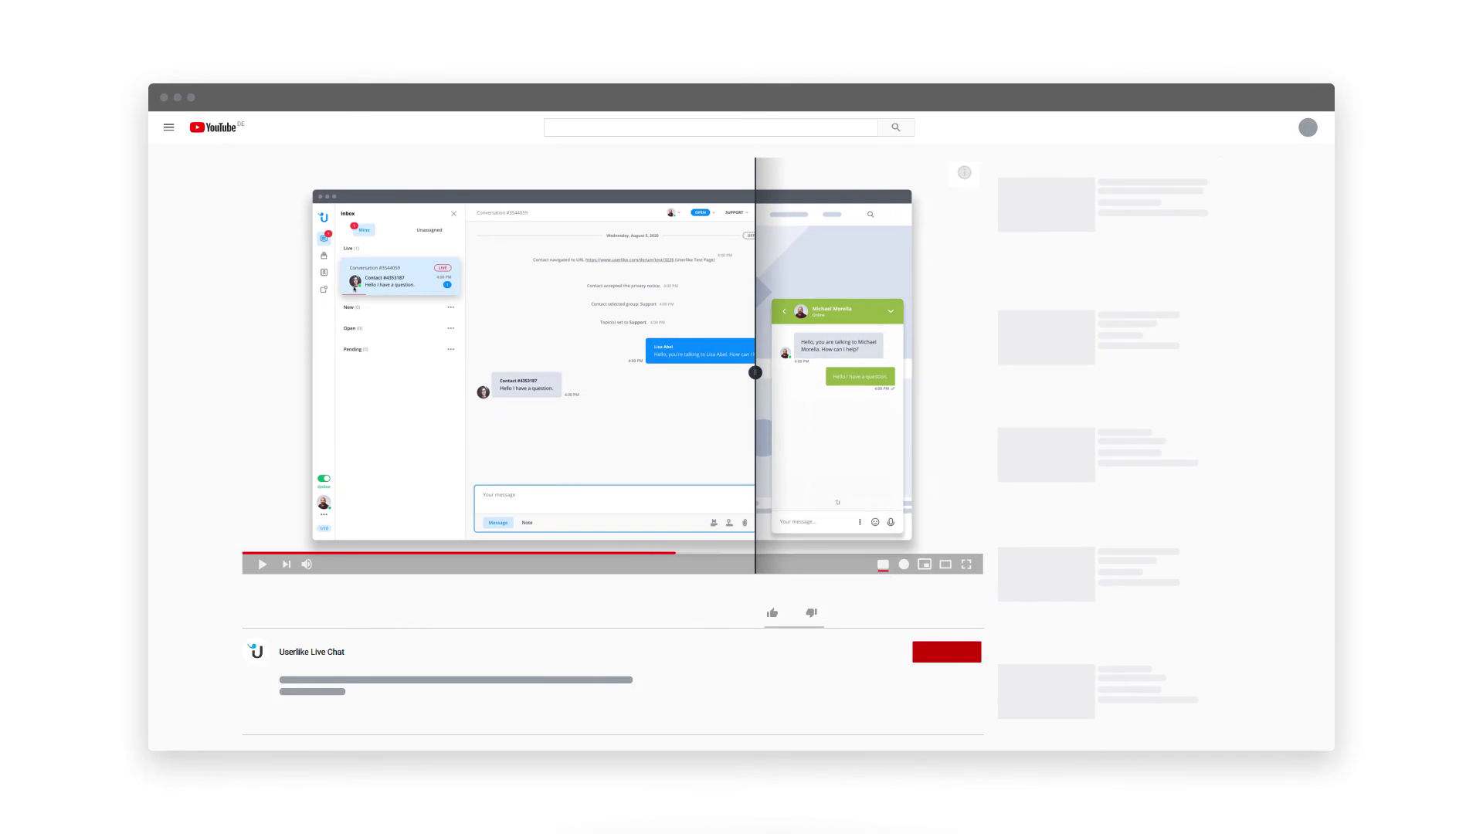
{"action": "left_click", "coordinate": [964, 173]}
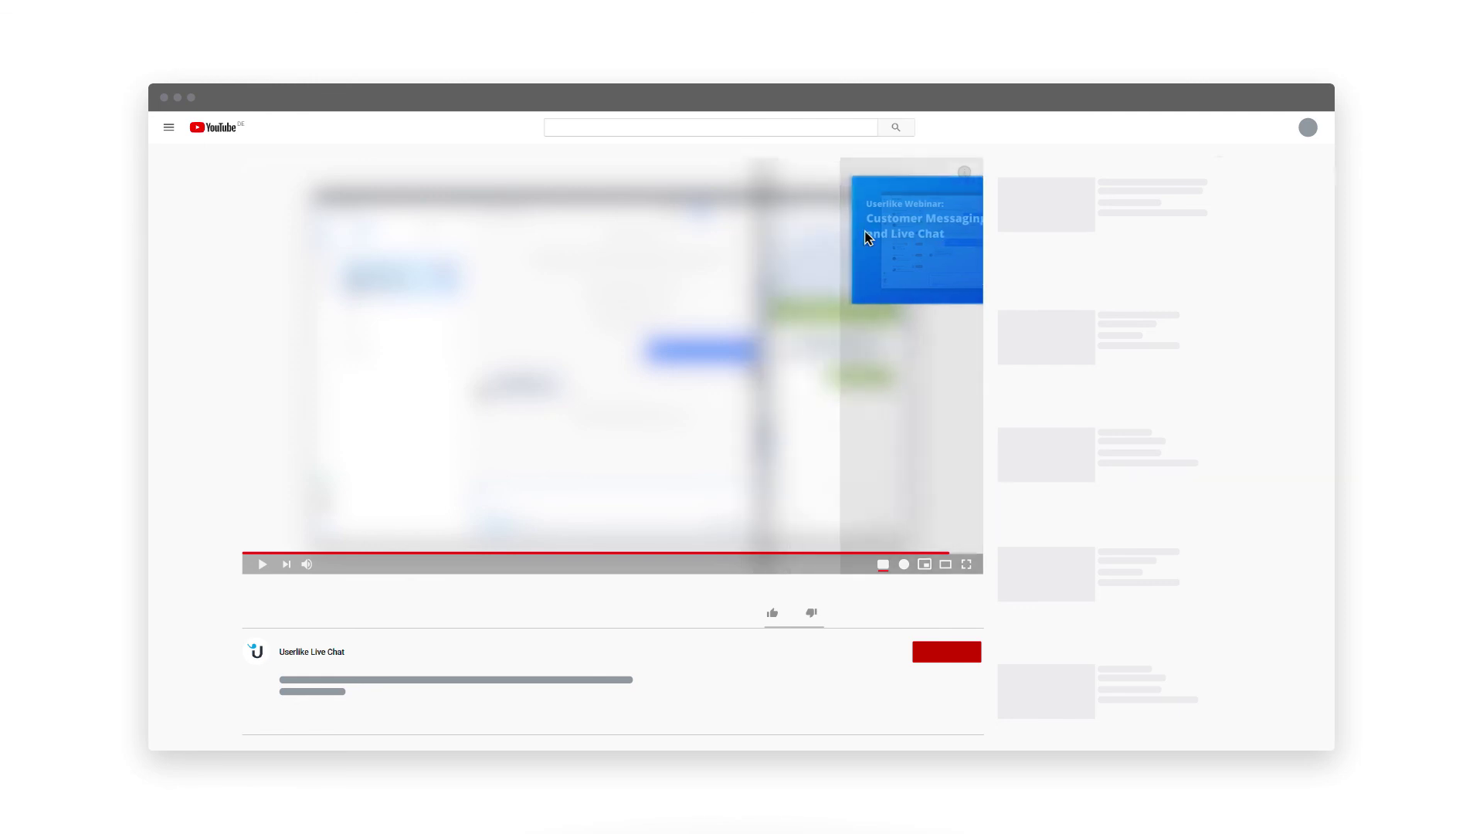
{"action": "scroll", "coordinate": [868, 238], "scroll_direction": "down", "scroll_amount": 3}
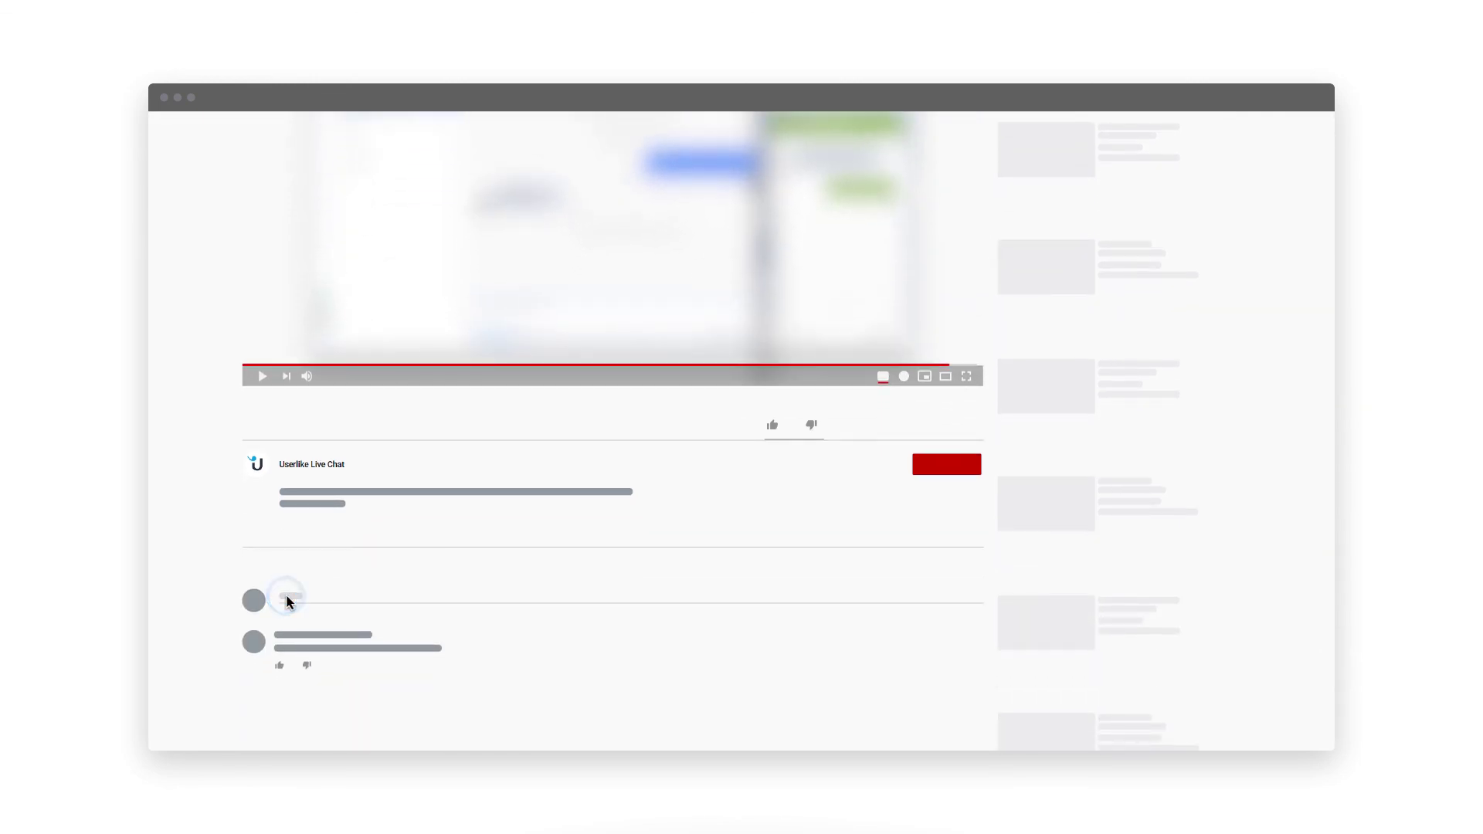